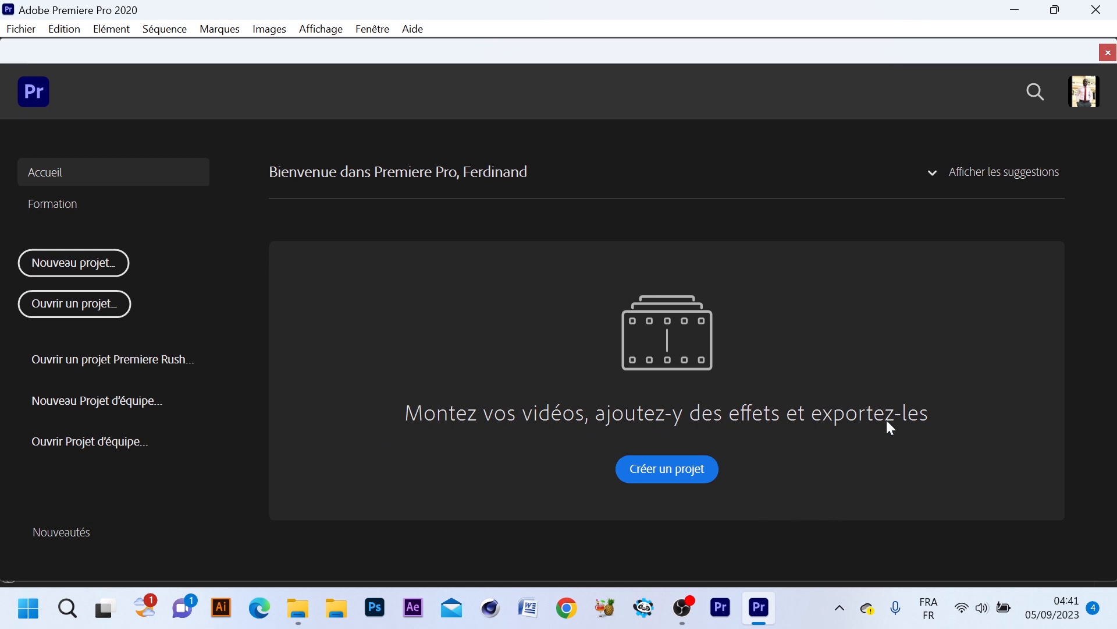
- Browse the Formation web tutorials on the start screen and return to the Accueil page
{"action": "left_click", "coordinate": [61, 216]}
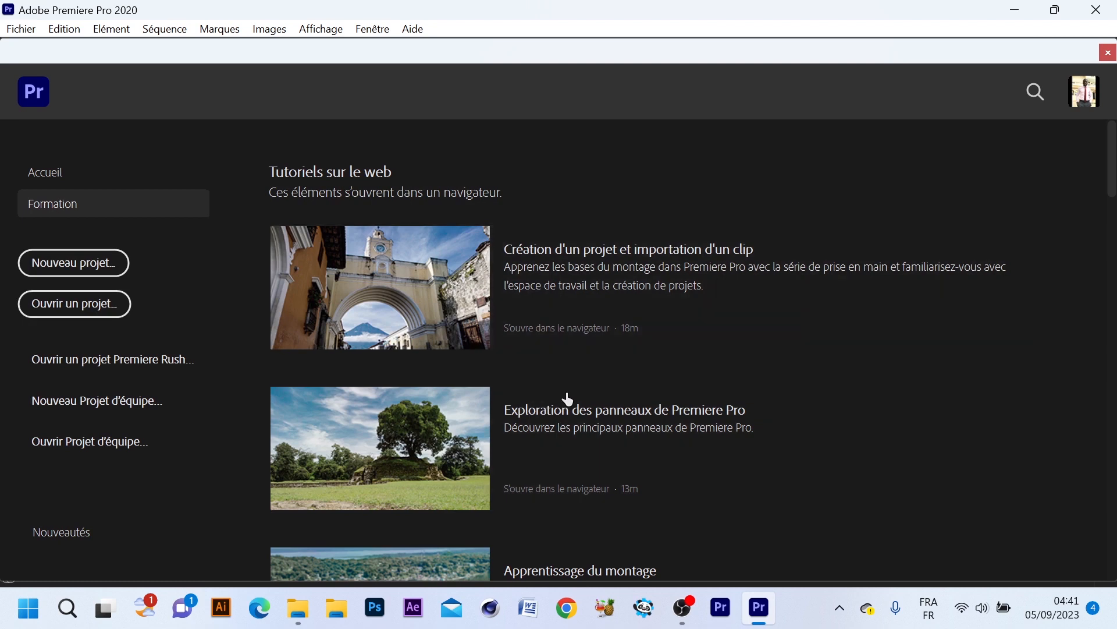
{"action": "scroll", "coordinate": [391, 367], "scroll_direction": "down", "scroll_amount": 15}
{"action": "scroll", "coordinate": [442, 435], "scroll_direction": "down", "scroll_amount": 10}
{"action": "scroll", "coordinate": [446, 444], "scroll_direction": "up", "scroll_amount": 10}
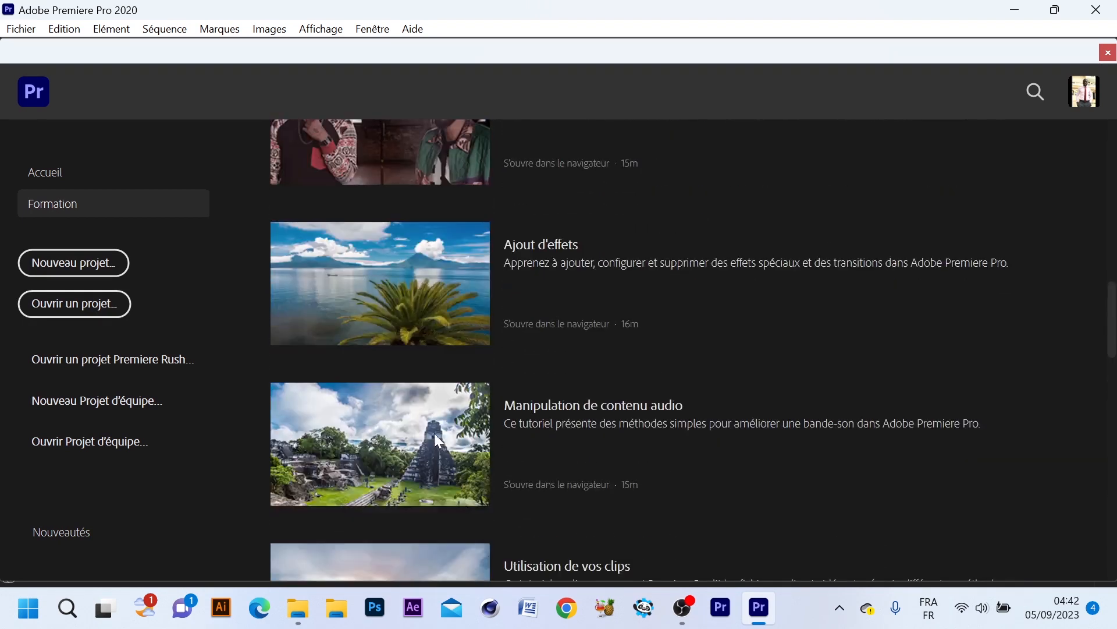
{"action": "scroll", "coordinate": [429, 415], "scroll_direction": "up", "scroll_amount": 15}
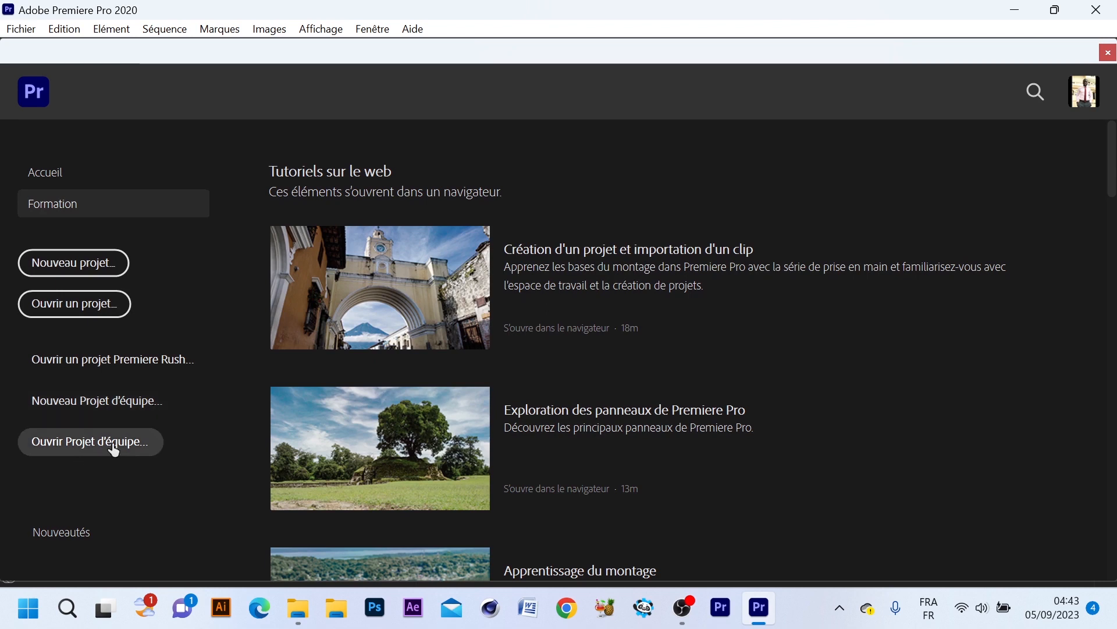
{"action": "scroll", "coordinate": [603, 367], "scroll_direction": "down", "scroll_amount": 8}
{"action": "scroll", "coordinate": [496, 274], "scroll_direction": "up", "scroll_amount": 8}
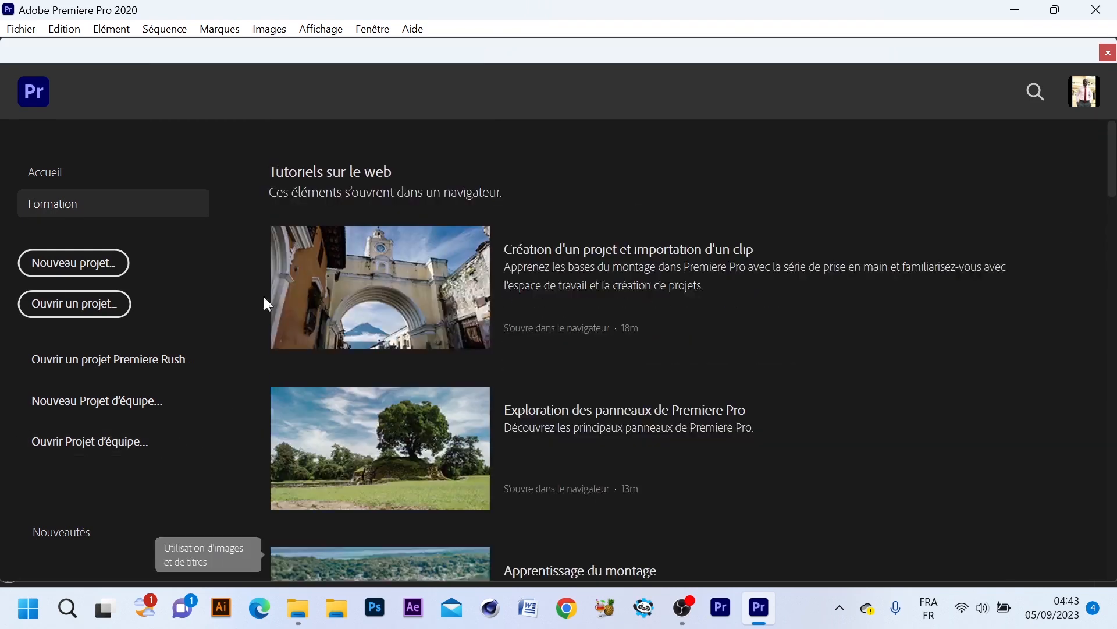
{"action": "left_click", "coordinate": [55, 174]}
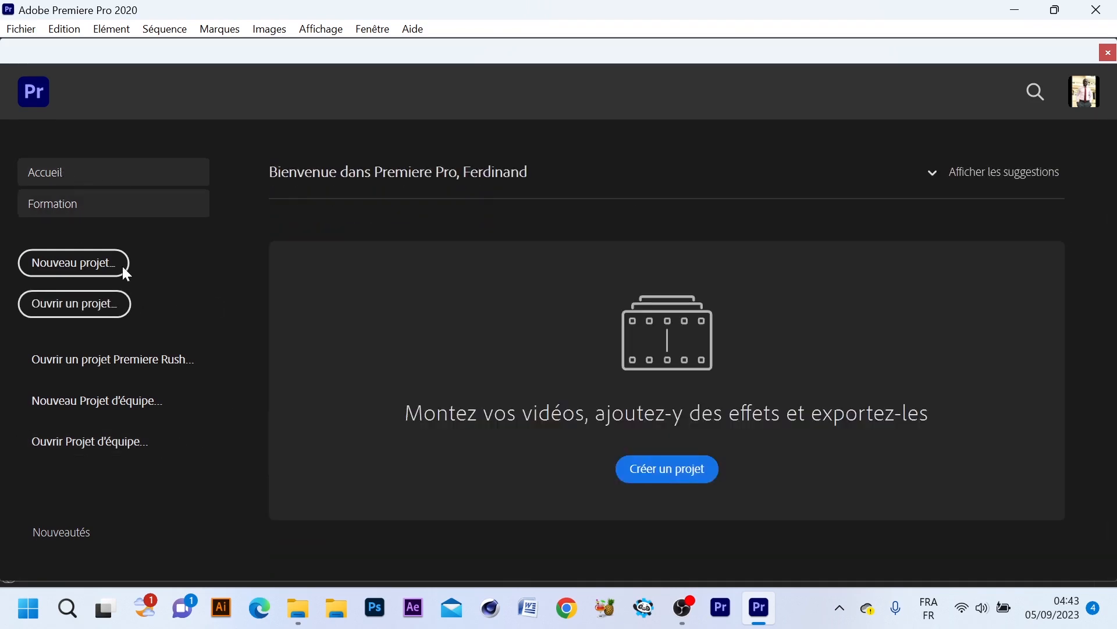
- Start a new project and name it "Formation video"
{"action": "left_click", "coordinate": [76, 269]}
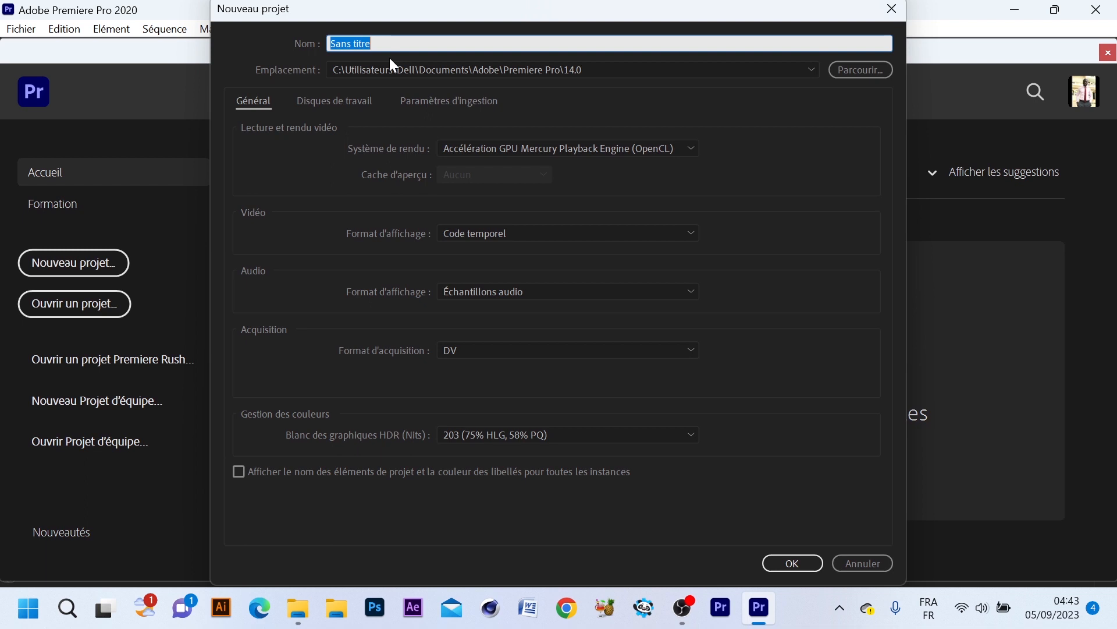
{"action": "type", "text": "Formation vi"}
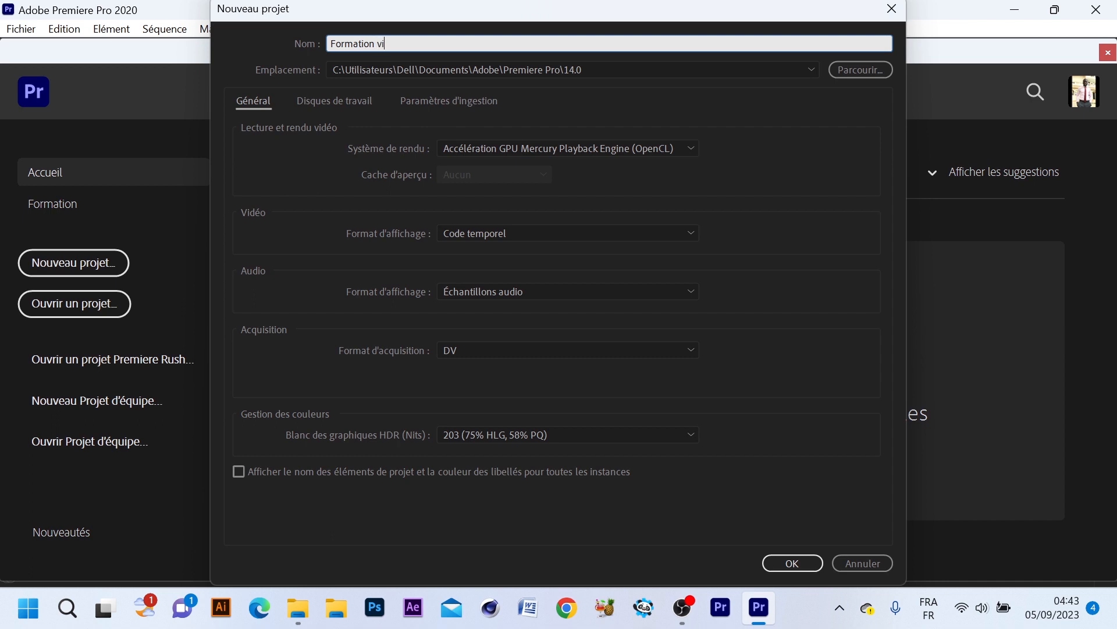
{"action": "type", "text": "deo"}
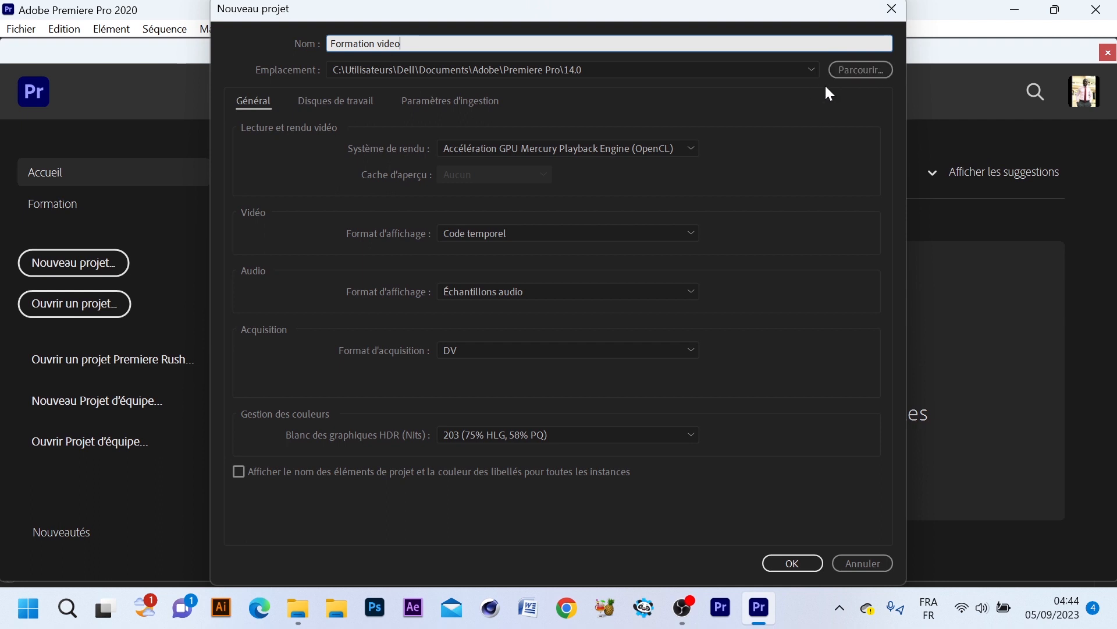
- Set the project's location to the "formation National Video" folder on drive D
{"action": "left_click", "coordinate": [853, 73]}
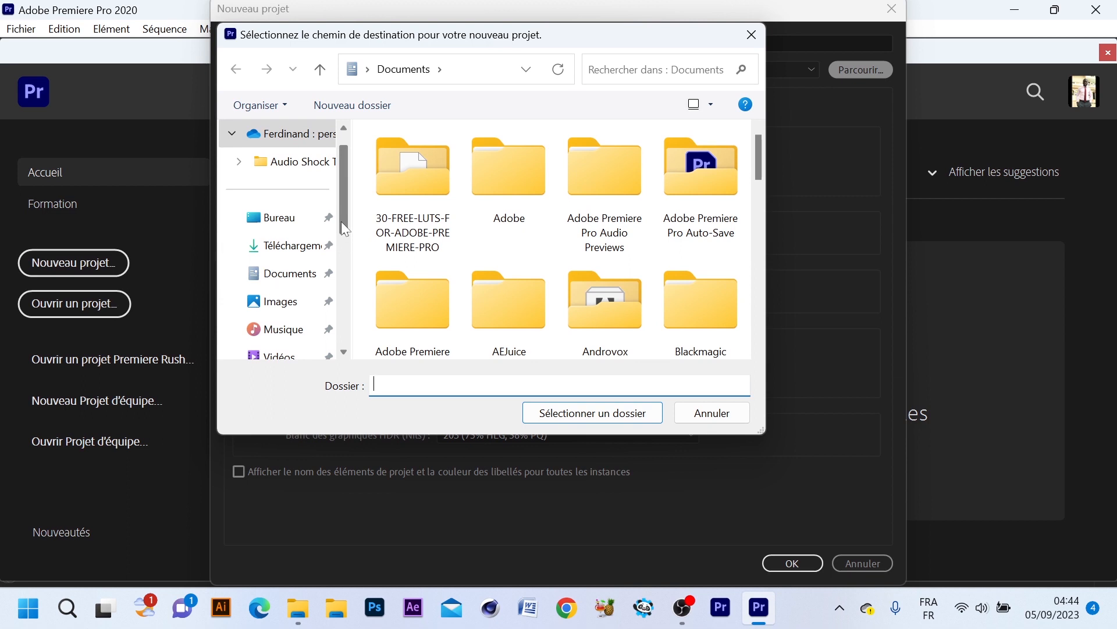
{"action": "scroll", "coordinate": [341, 216], "scroll_direction": "down", "scroll_amount": 2}
{"action": "scroll", "coordinate": [343, 218], "scroll_direction": "down", "scroll_amount": 2}
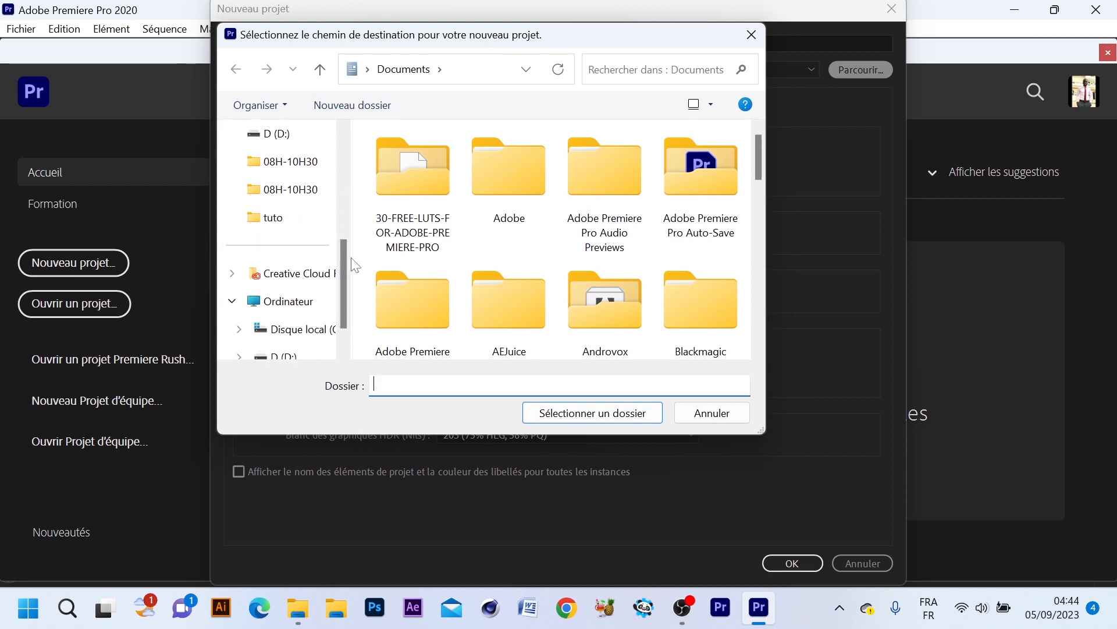
{"action": "scroll", "coordinate": [338, 213], "scroll_direction": "up", "scroll_amount": 3}
{"action": "scroll", "coordinate": [347, 181], "scroll_direction": "up", "scroll_amount": 5}
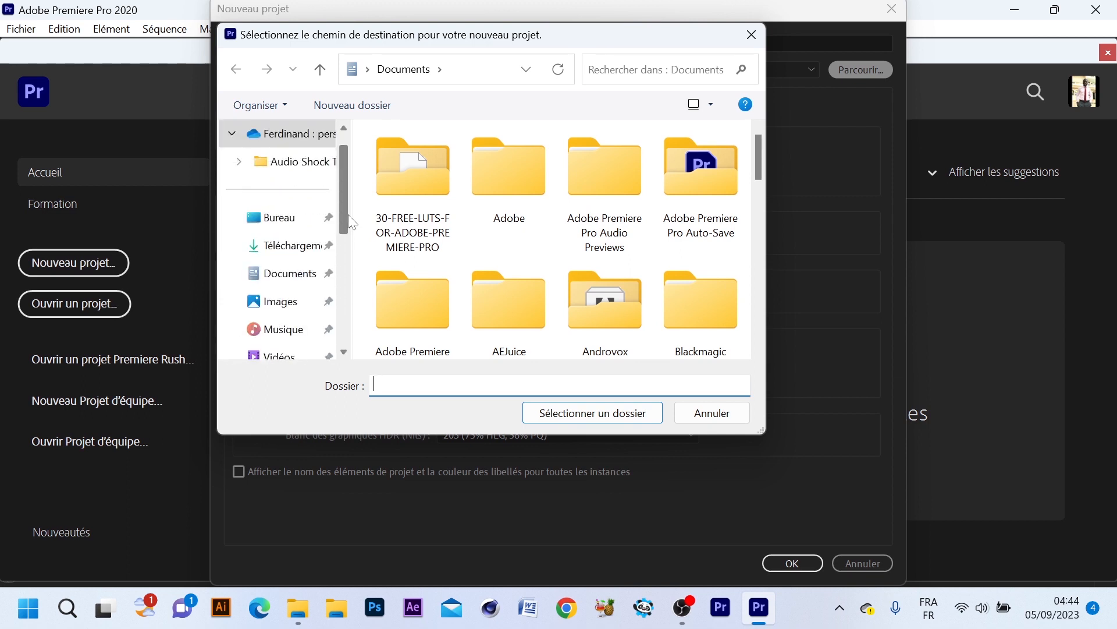
{"action": "scroll", "coordinate": [347, 176], "scroll_direction": "down", "scroll_amount": 3}
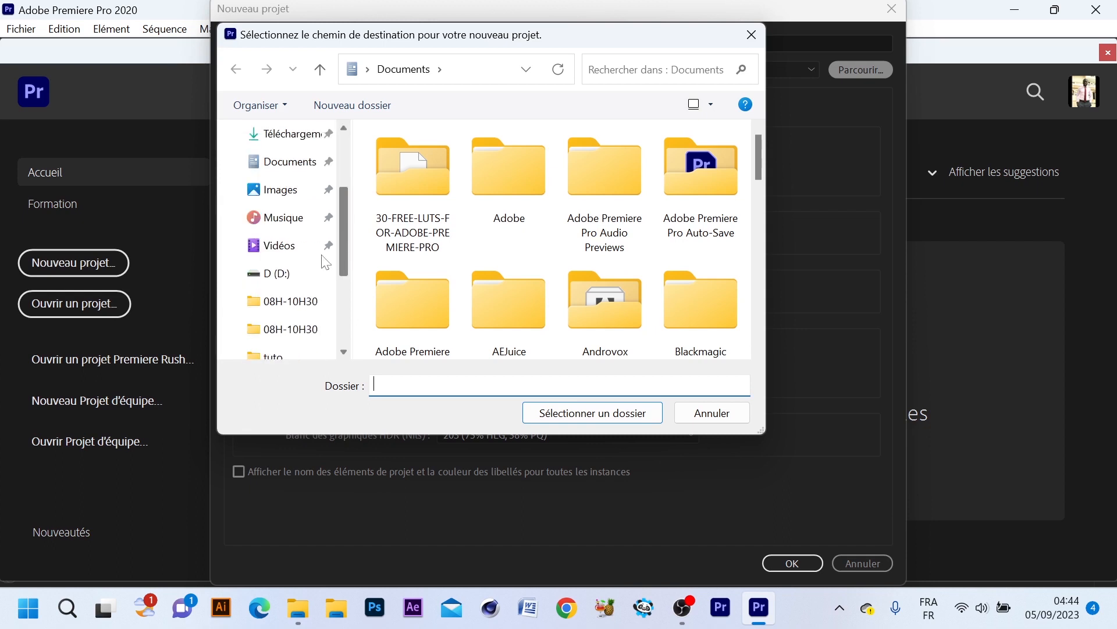
{"action": "left_click", "coordinate": [295, 275]}
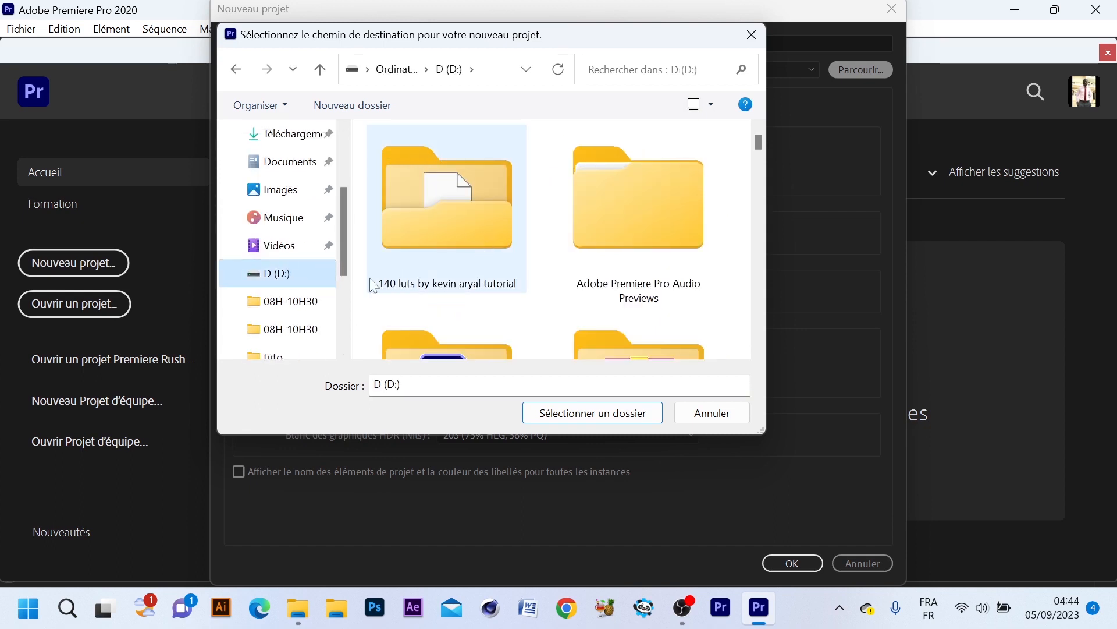
{"action": "left_click", "coordinate": [565, 212]}
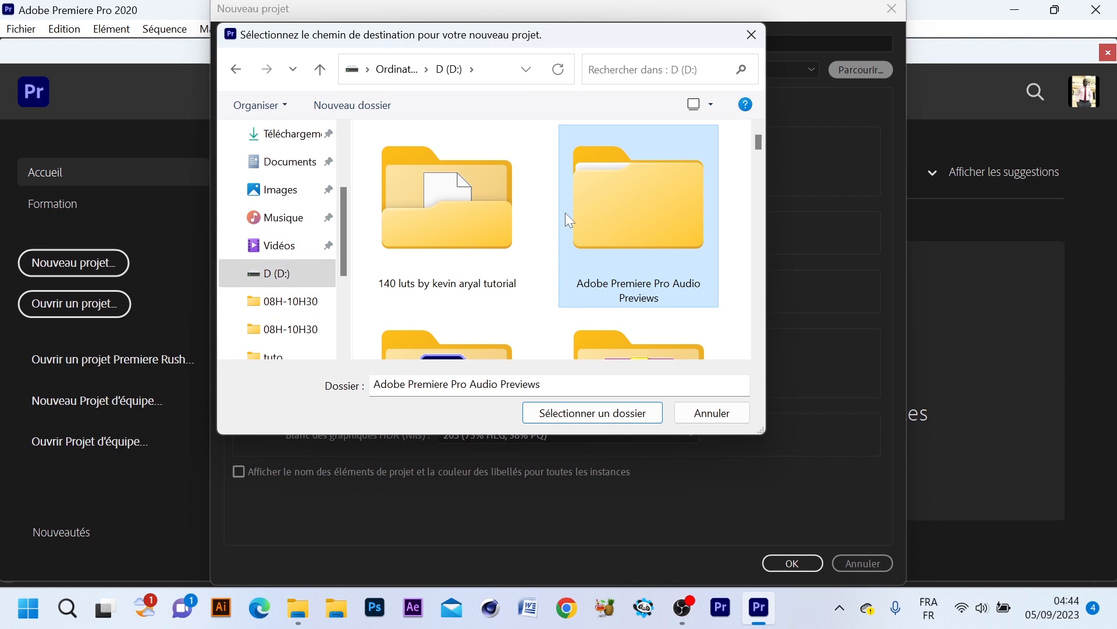
{"action": "scroll", "coordinate": [564, 213], "scroll_direction": "down", "scroll_amount": 3}
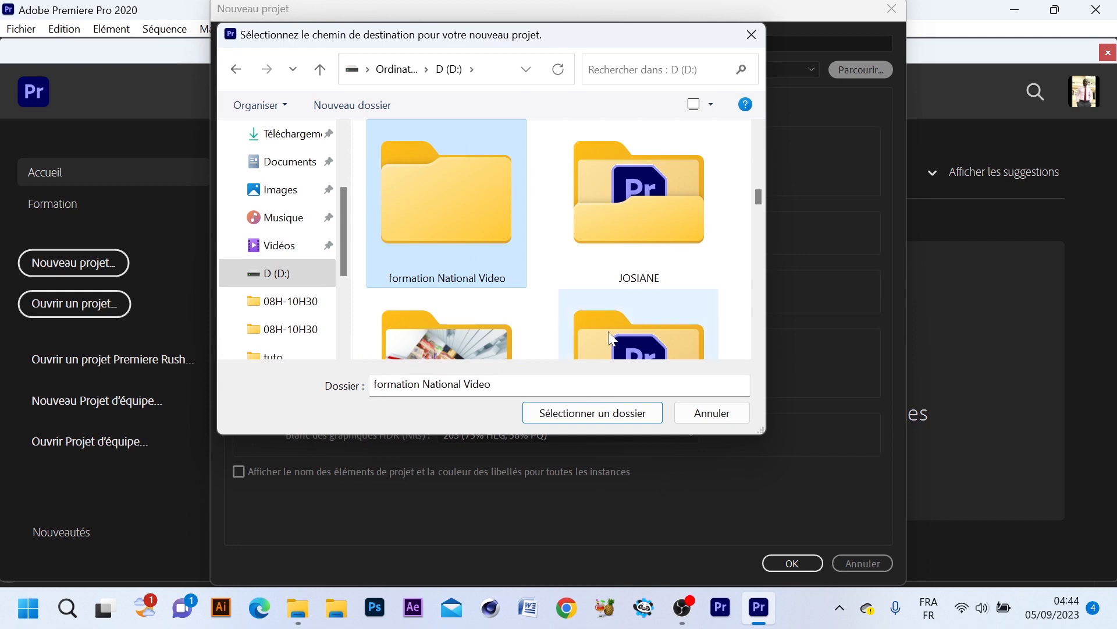
{"action": "left_click", "coordinate": [570, 414]}
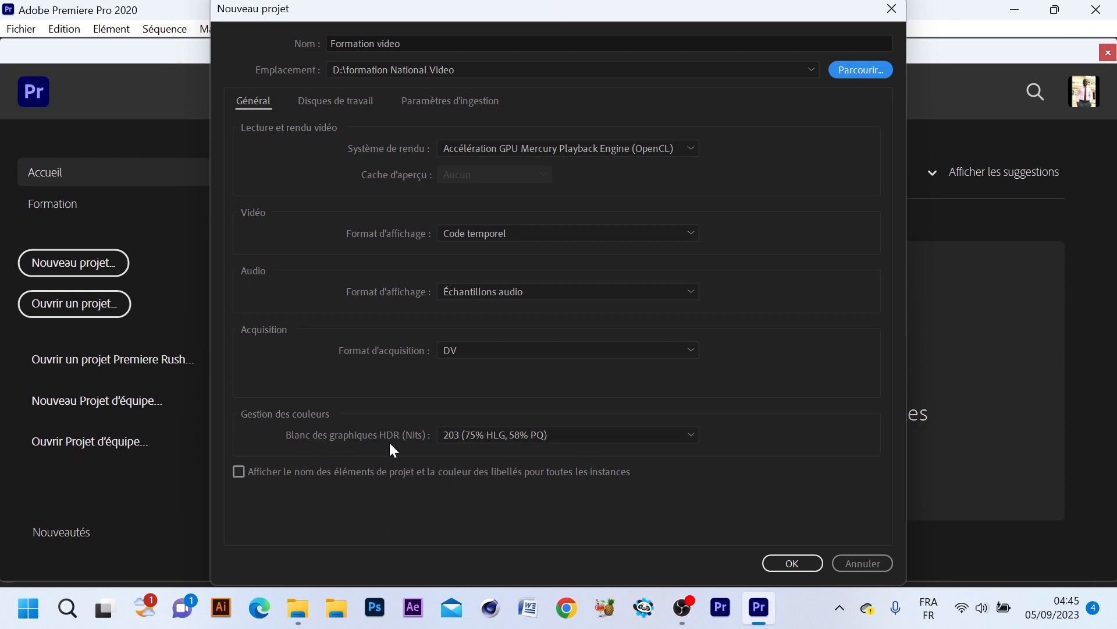
- Review the HDR graphics white options and the scratch disk locations, and create the project with the default settings
{"action": "left_click", "coordinate": [689, 435]}
{"action": "left_click", "coordinate": [689, 435]}
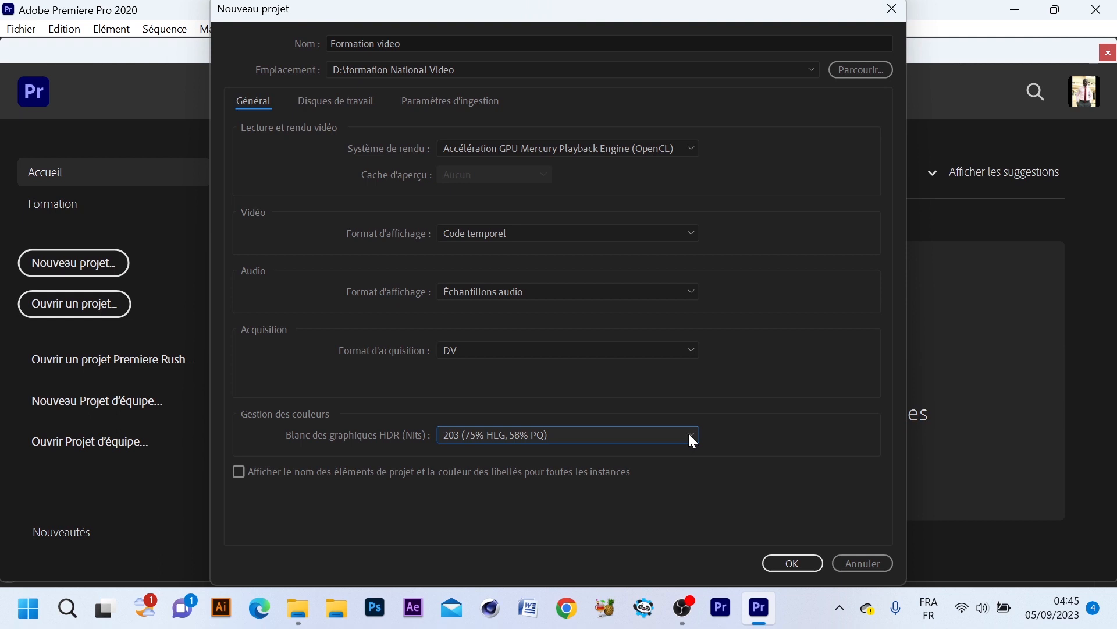
{"action": "left_click", "coordinate": [331, 105]}
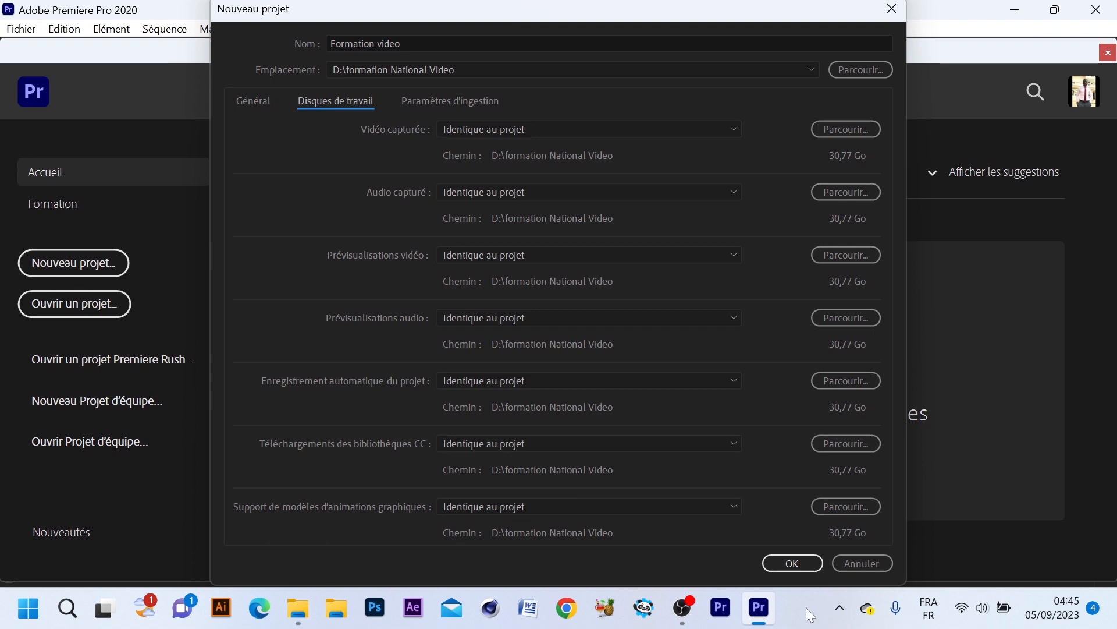
{"action": "left_click", "coordinate": [259, 106]}
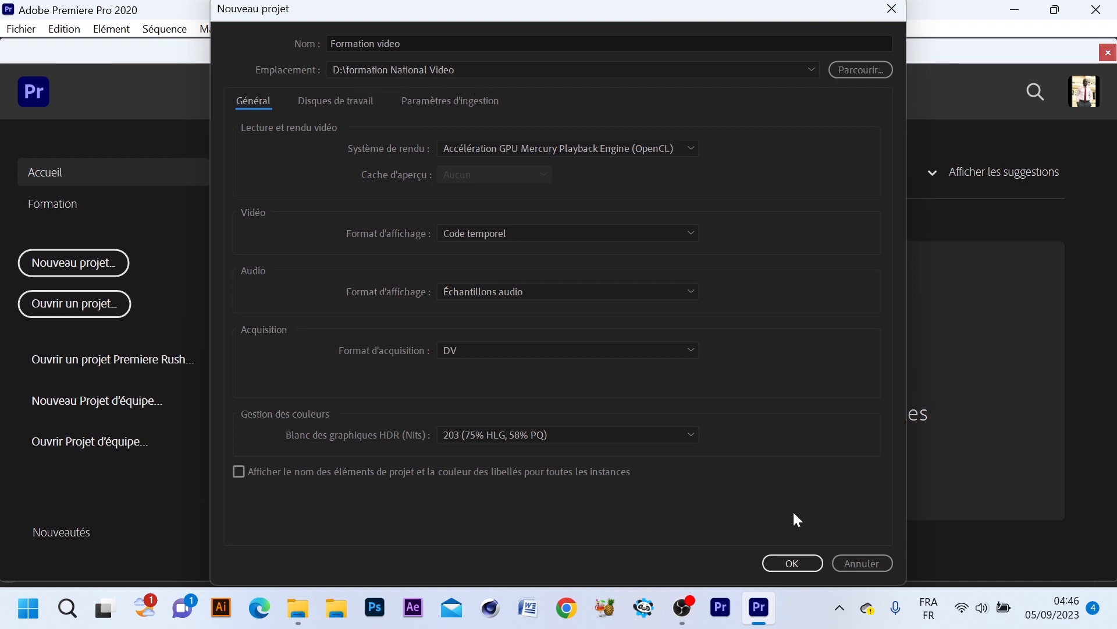
{"action": "left_click", "coordinate": [792, 563]}
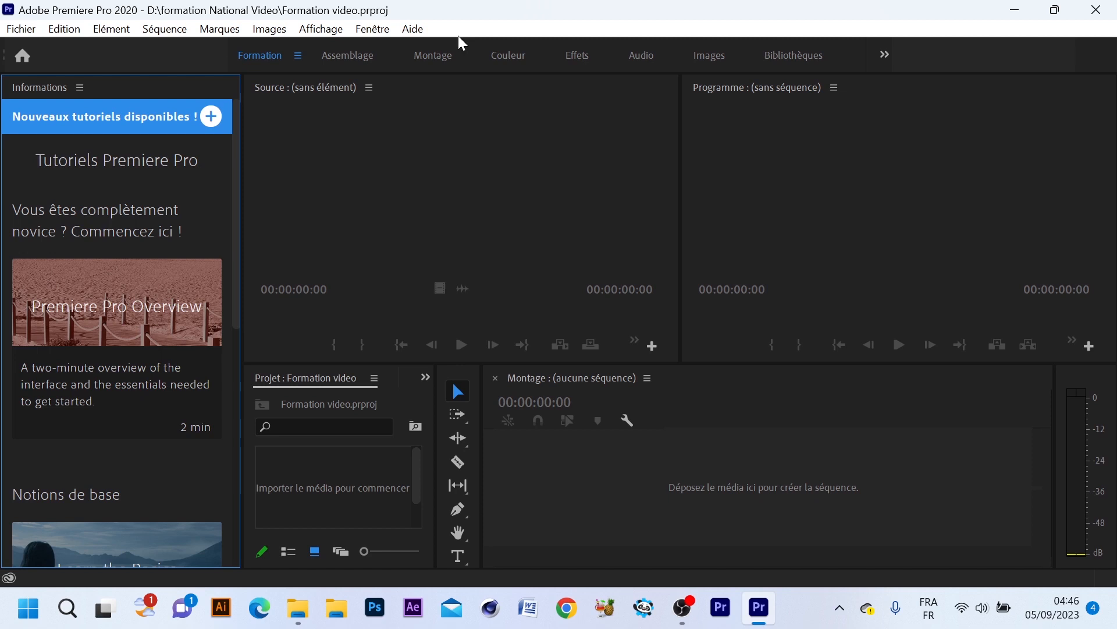
{"action": "left_click", "coordinate": [504, 156]}
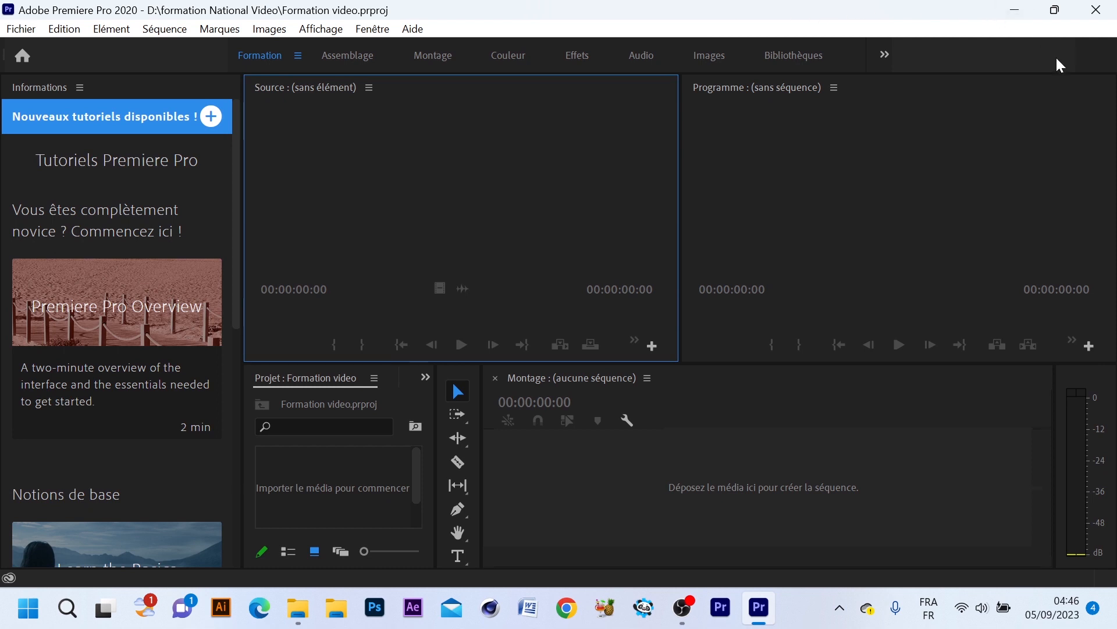
{"action": "left_click", "coordinate": [22, 29]}
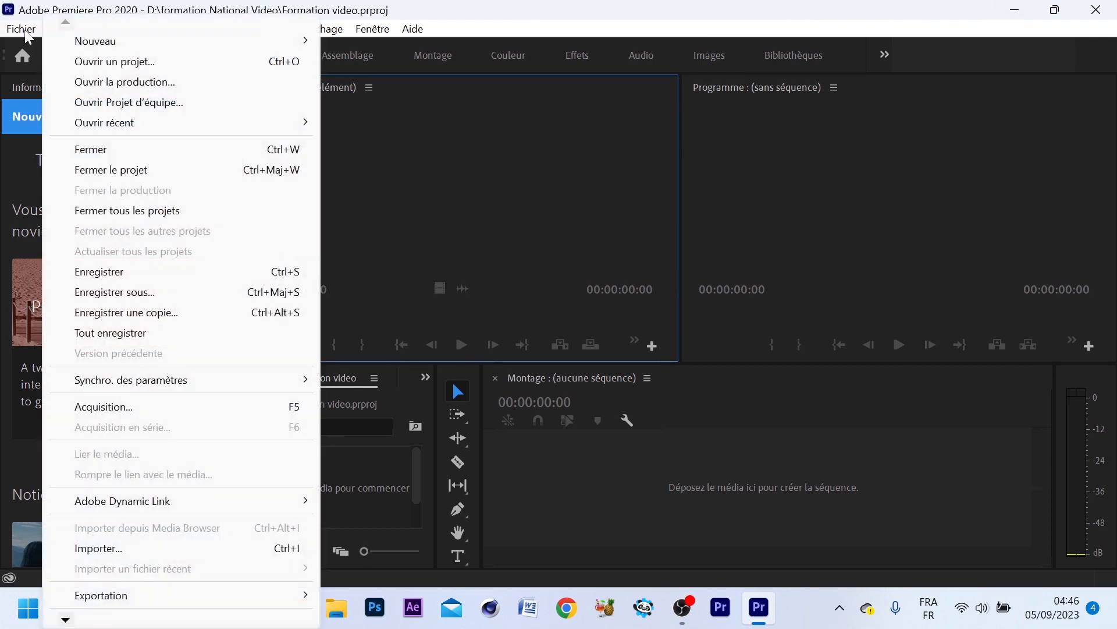
{"action": "left_click", "coordinate": [22, 29]}
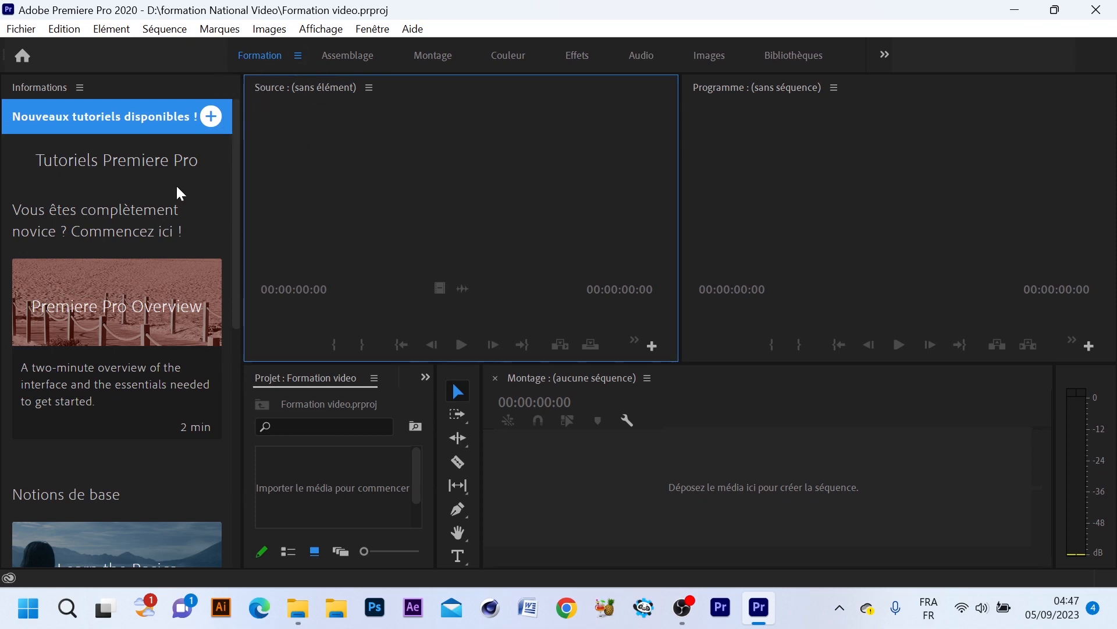
- Look through the beginner, basics and skills tutorials offered in the Formation workspace
{"action": "scroll", "coordinate": [161, 216], "scroll_direction": "down", "scroll_amount": 3}
{"action": "scroll", "coordinate": [160, 221], "scroll_direction": "down", "scroll_amount": 5}
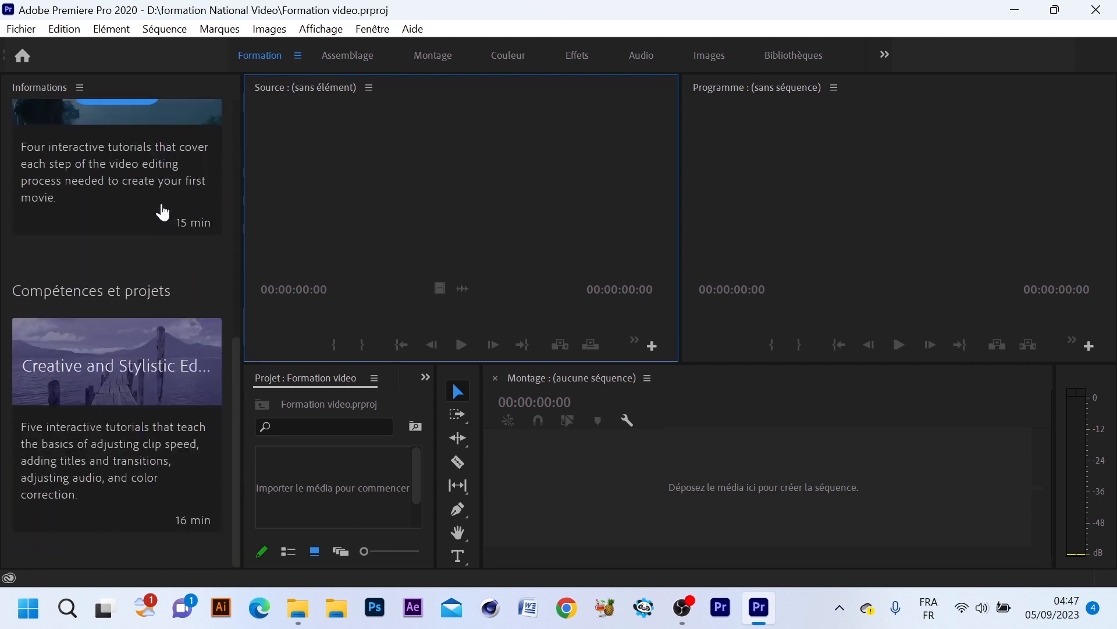
{"action": "scroll", "coordinate": [164, 335], "scroll_direction": "up", "scroll_amount": 6}
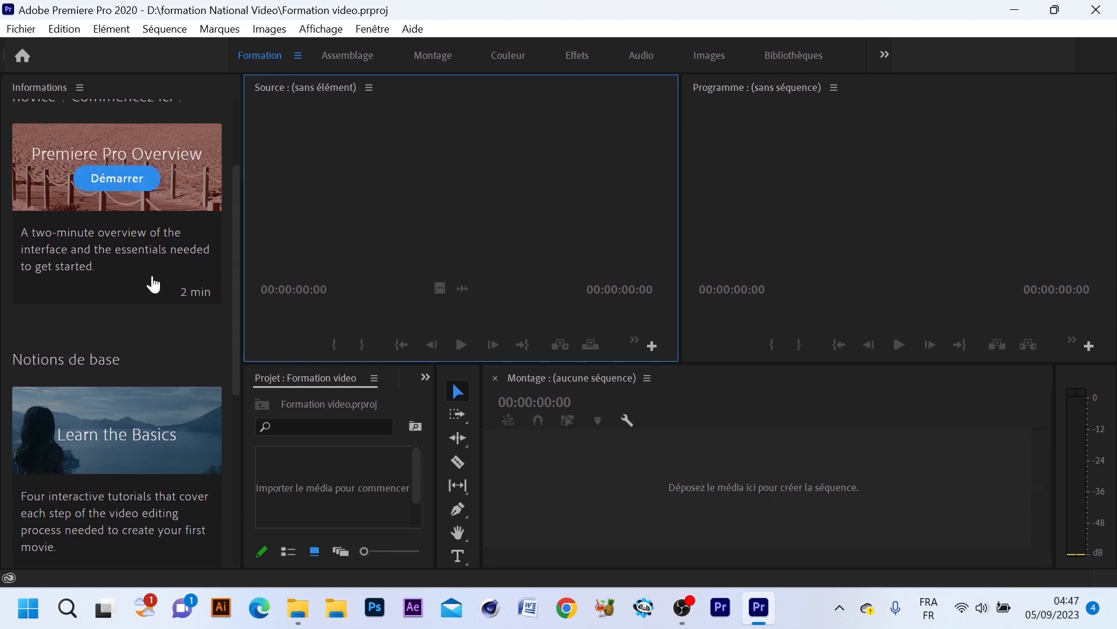
{"action": "scroll", "coordinate": [151, 256], "scroll_direction": "up", "scroll_amount": 2}
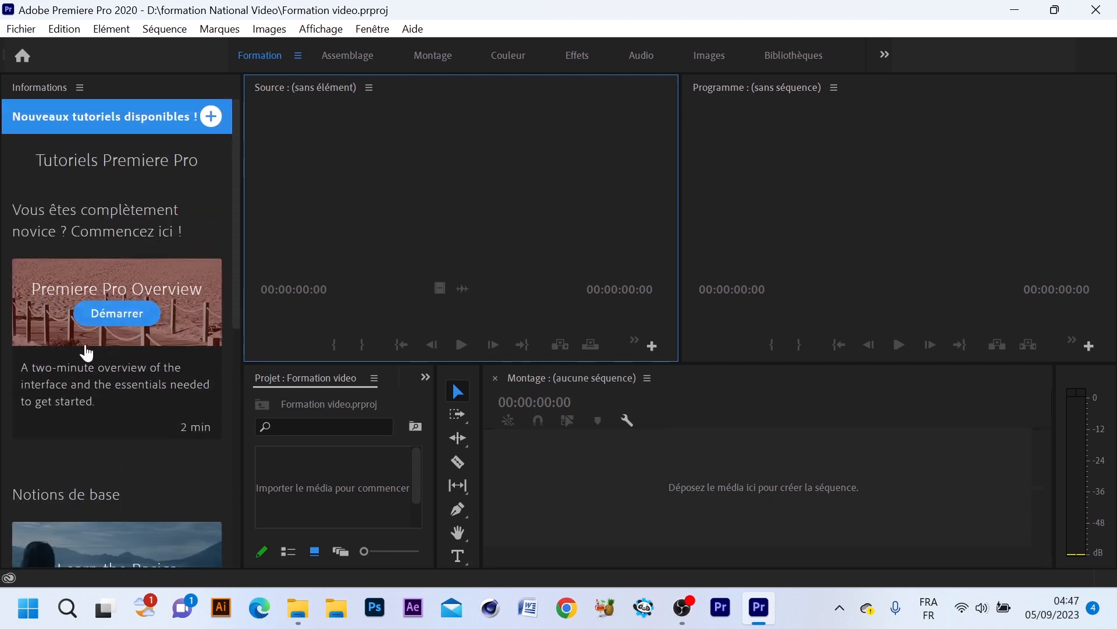
{"action": "scroll", "coordinate": [100, 311], "scroll_direction": "down", "scroll_amount": 4}
{"action": "scroll", "coordinate": [218, 225], "scroll_direction": "up", "scroll_amount": 3}
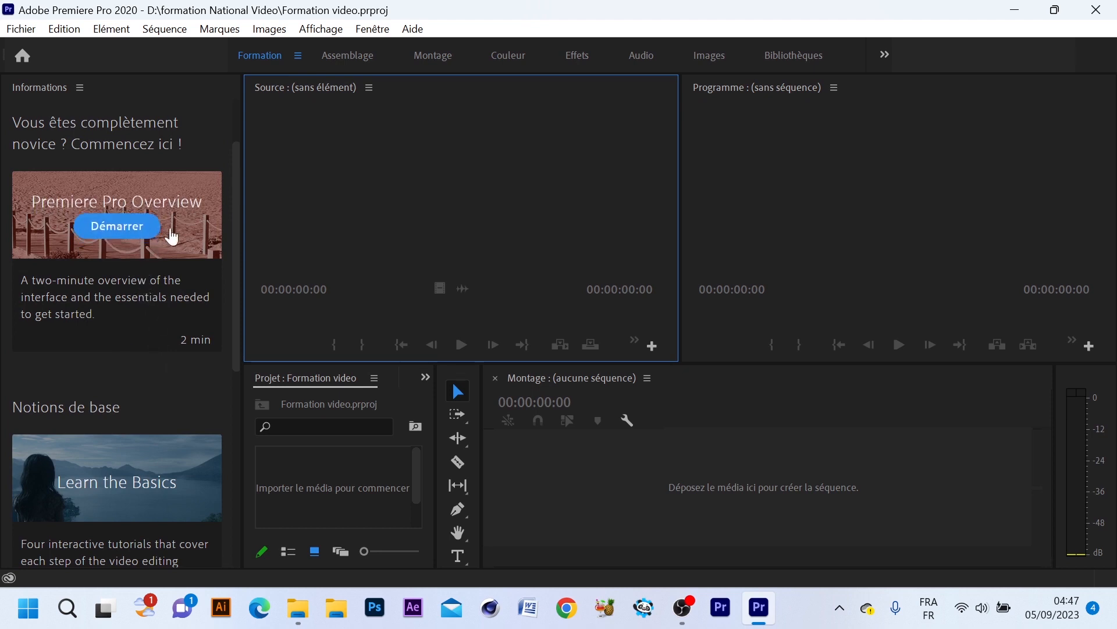
{"action": "mouse_move", "coordinate": [140, 284]}
{"action": "scroll", "coordinate": [178, 323], "scroll_direction": "down", "scroll_amount": 4}
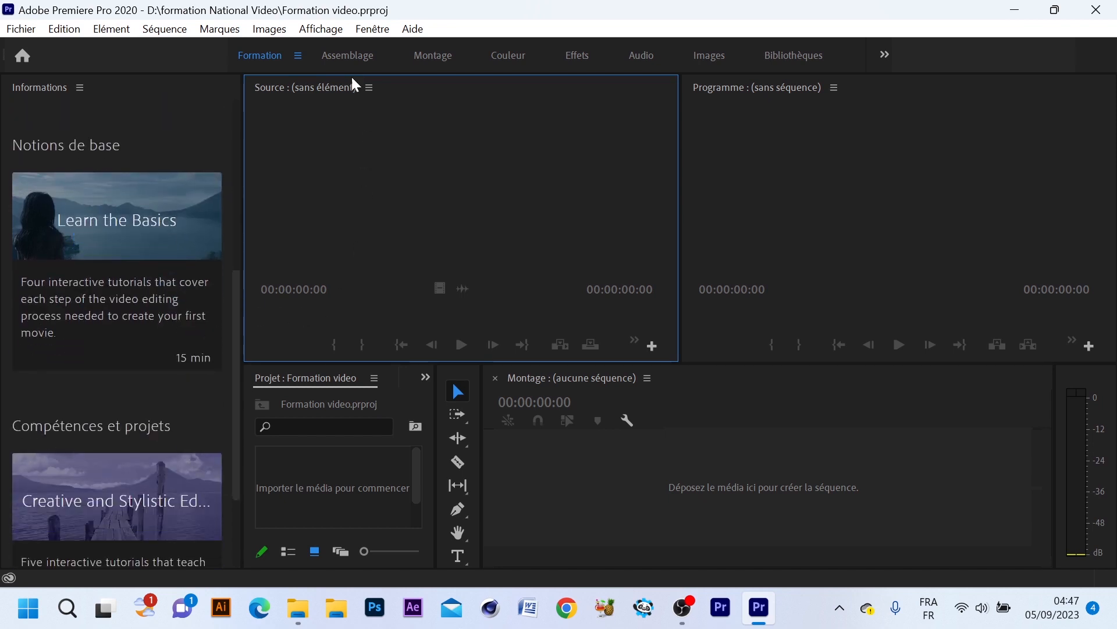
- Preview the Assemblage and Couleur workspaces and settle on the Montage workspace
{"action": "left_click", "coordinate": [349, 58]}
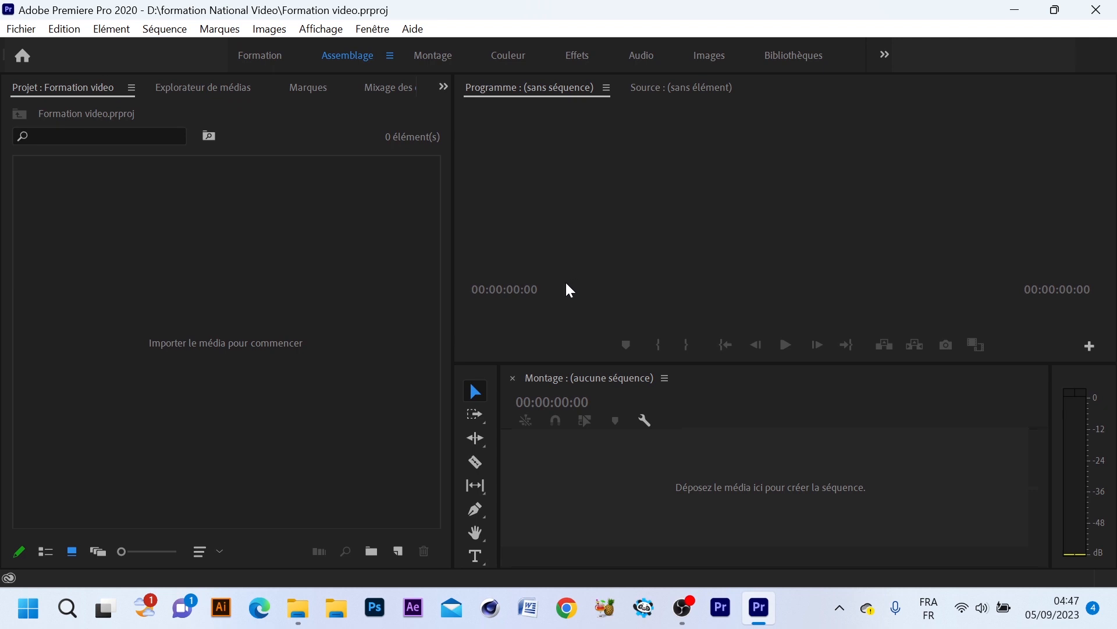
{"action": "left_click", "coordinate": [510, 58]}
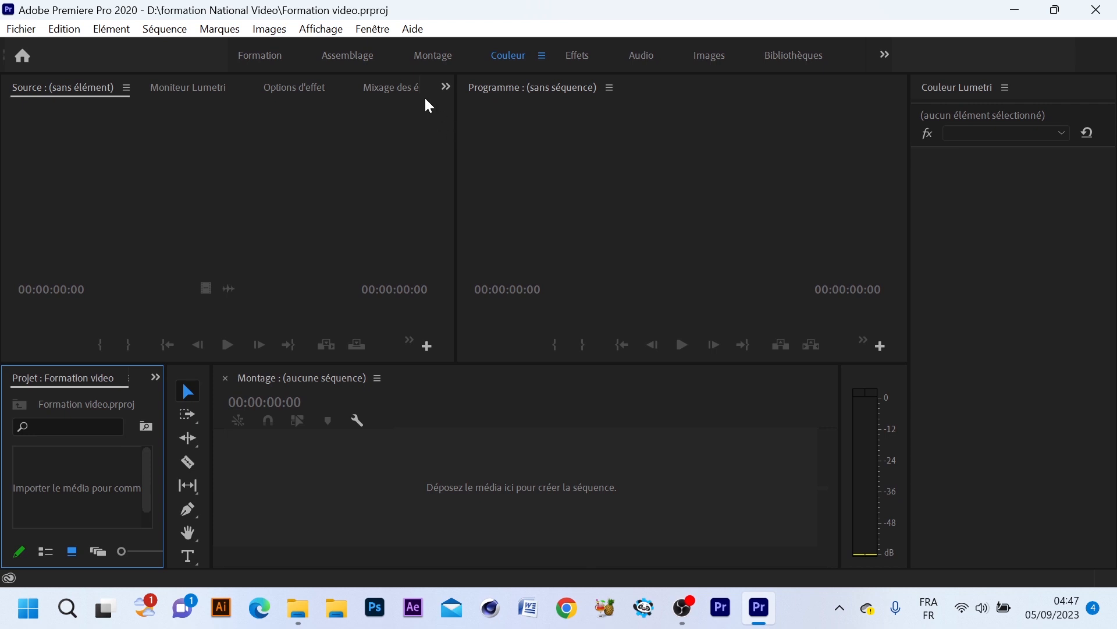
{"action": "left_click", "coordinate": [431, 57]}
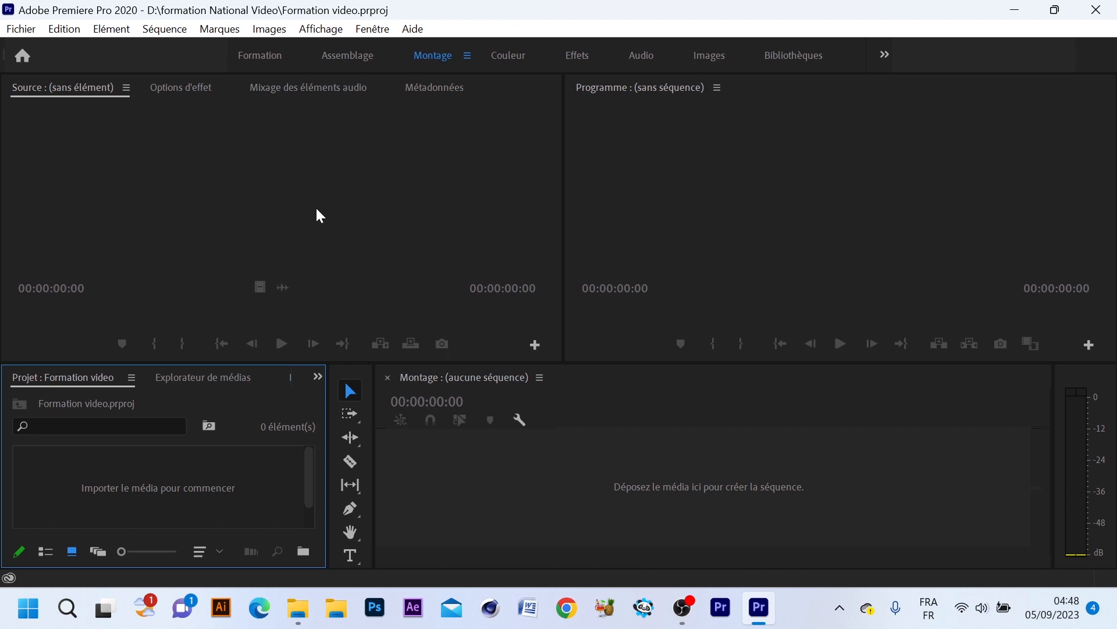
- Go through the main areas of the Montage workspace: source monitor, program monitor, project bin and timeline
{"action": "left_click", "coordinate": [235, 241]}
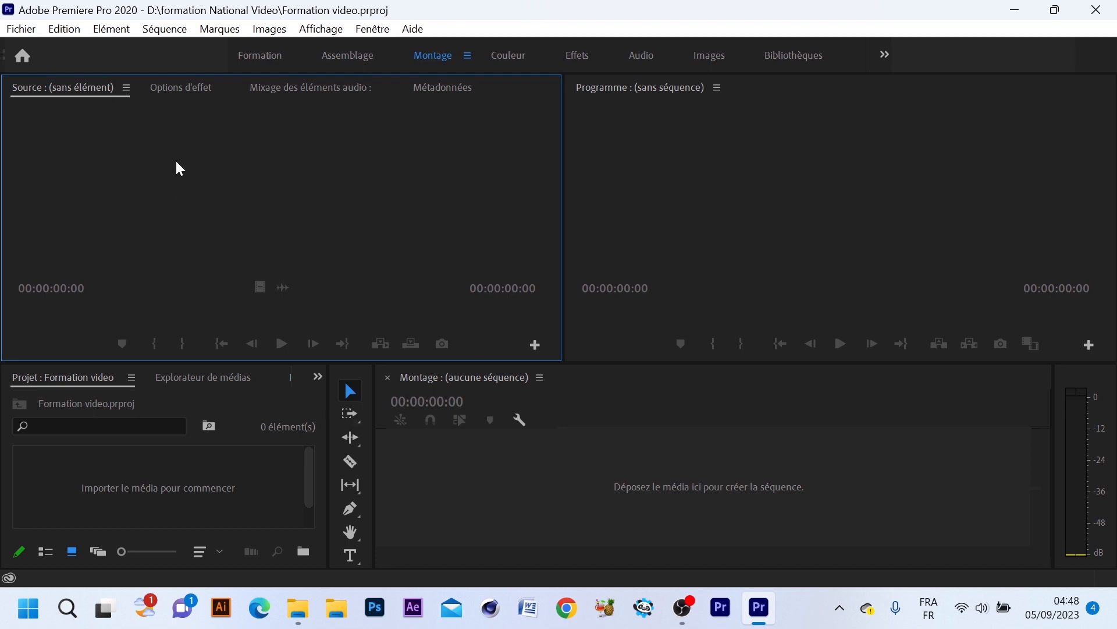
{"action": "left_click", "coordinate": [812, 161]}
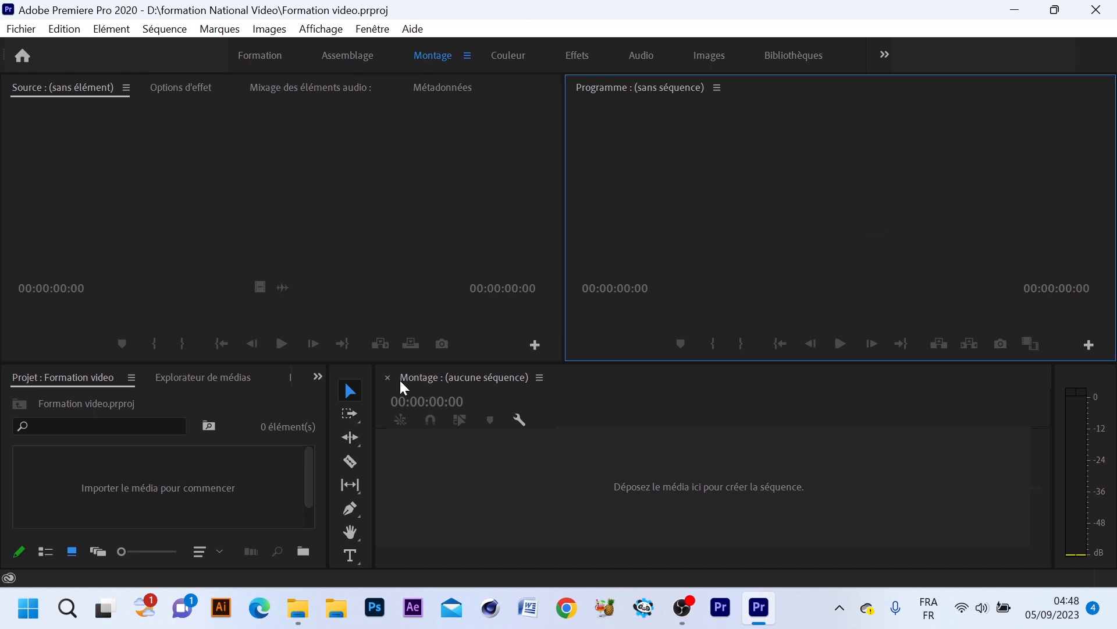
{"action": "left_click", "coordinate": [234, 459]}
{"action": "left_click", "coordinate": [687, 425]}
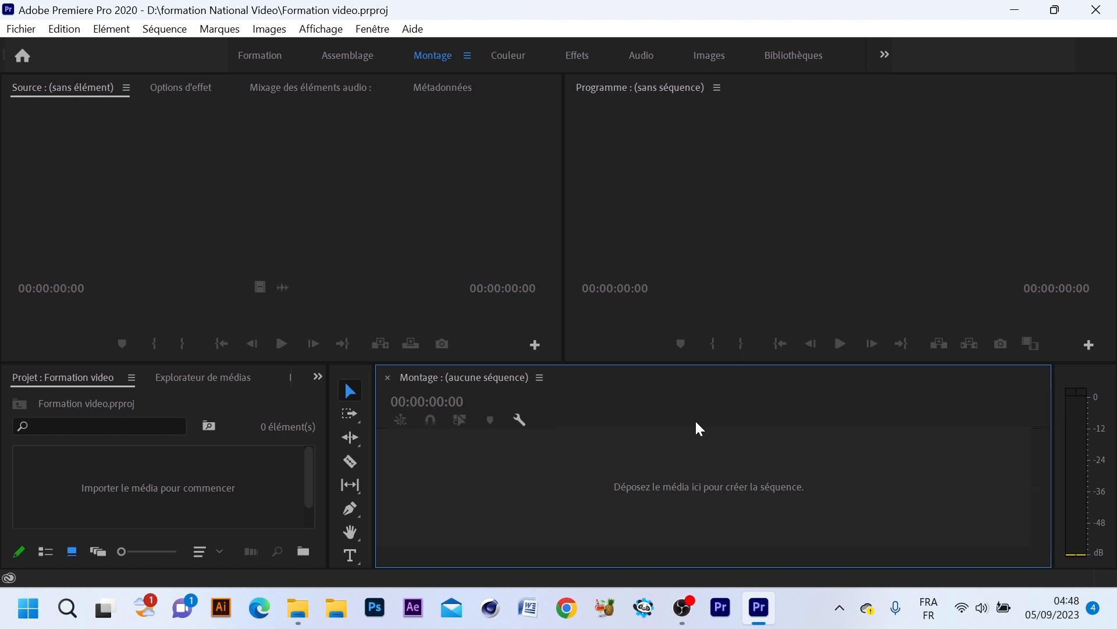
{"action": "left_click", "coordinate": [314, 234]}
{"action": "left_click", "coordinate": [557, 156]}
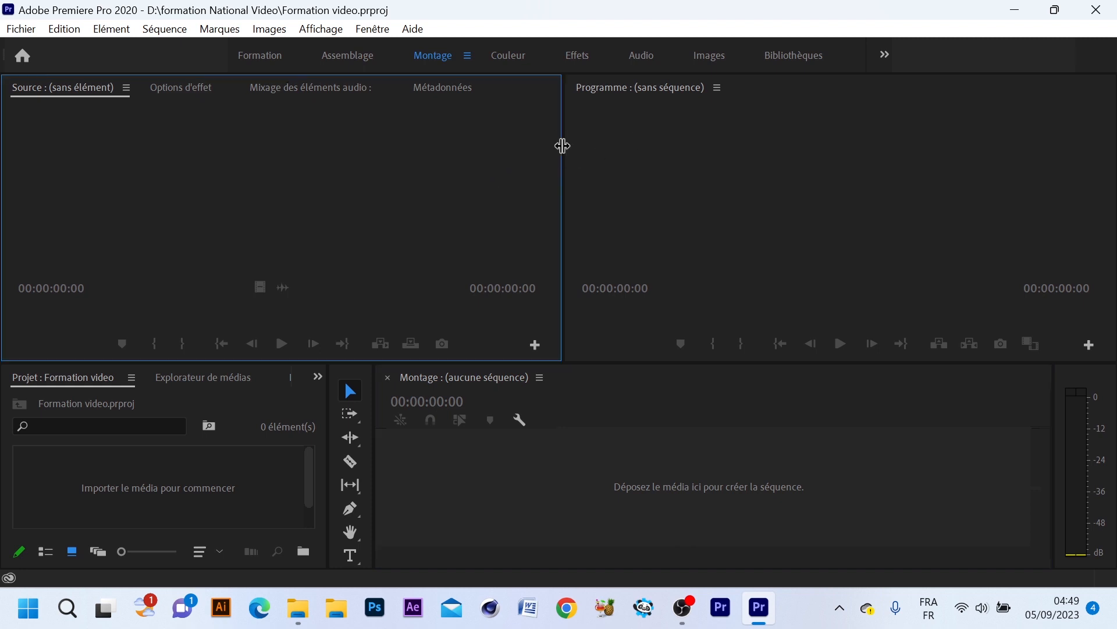
- Resize the Montage workspace panels, narrowing the source monitor to the project bin's width and keeping the tools as a slim column
{"action": "left_click_drag", "start_coordinate": [554, 145], "coordinate": [686, 167]}
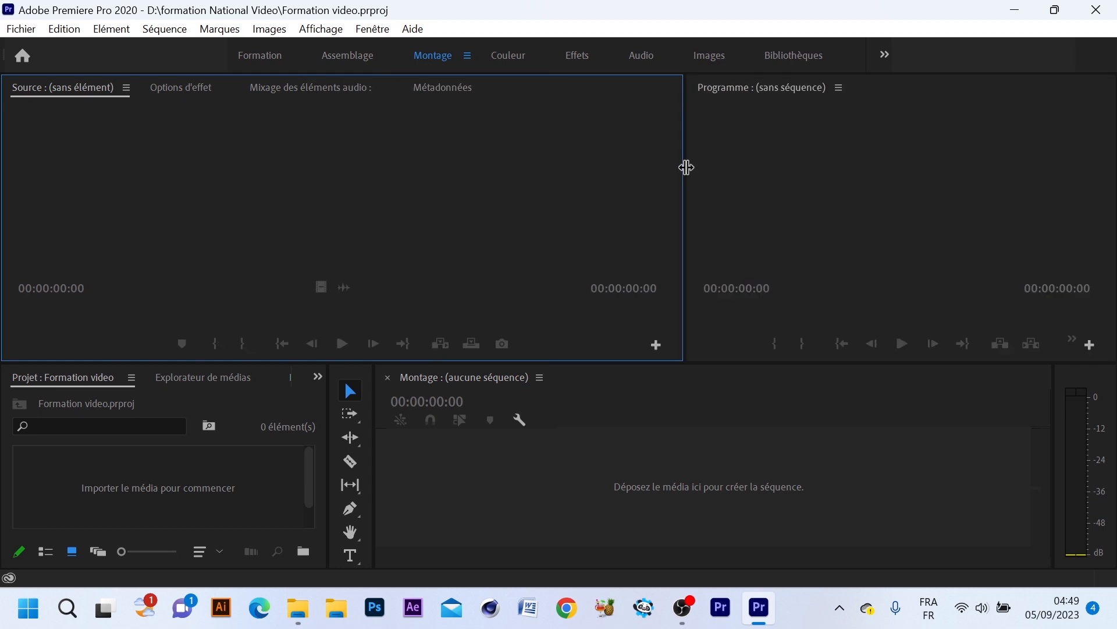
{"action": "left_click_drag", "start_coordinate": [527, 203], "coordinate": [329, 249]}
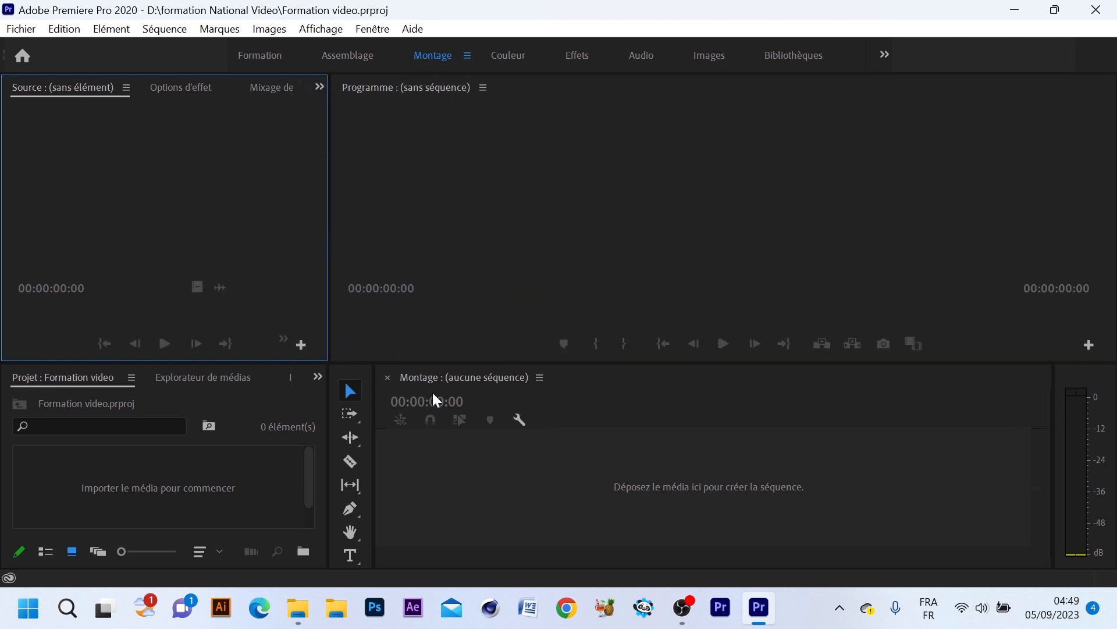
{"action": "left_click", "coordinate": [251, 419]}
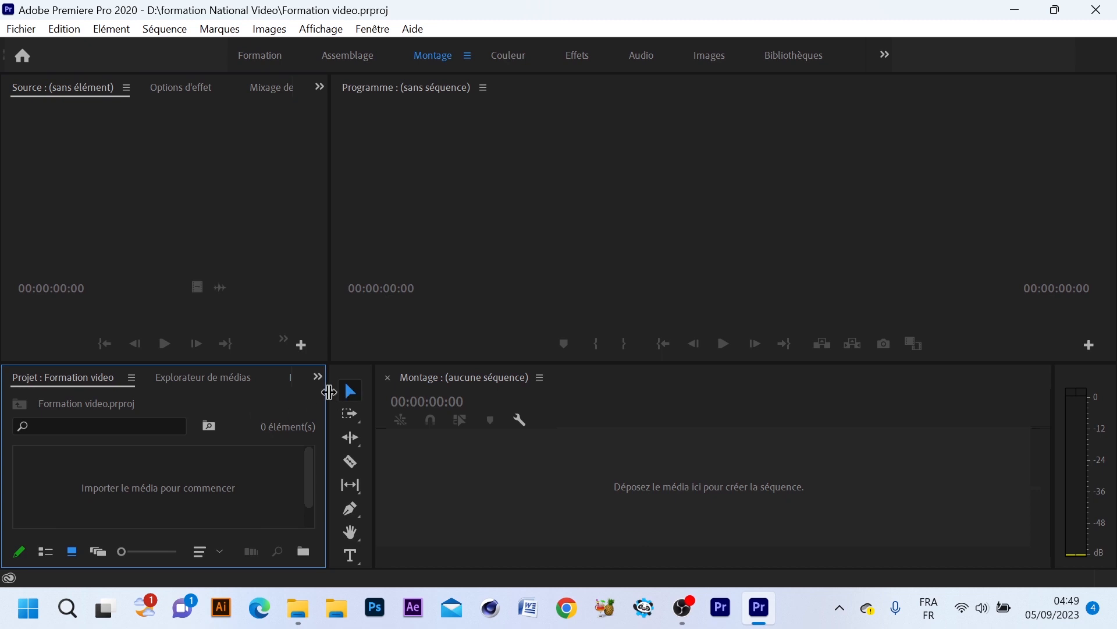
{"action": "left_click_drag", "start_coordinate": [329, 391], "coordinate": [736, 384]}
{"action": "left_click_drag", "start_coordinate": [431, 421], "coordinate": [330, 422]}
{"action": "left_click", "coordinate": [775, 410]}
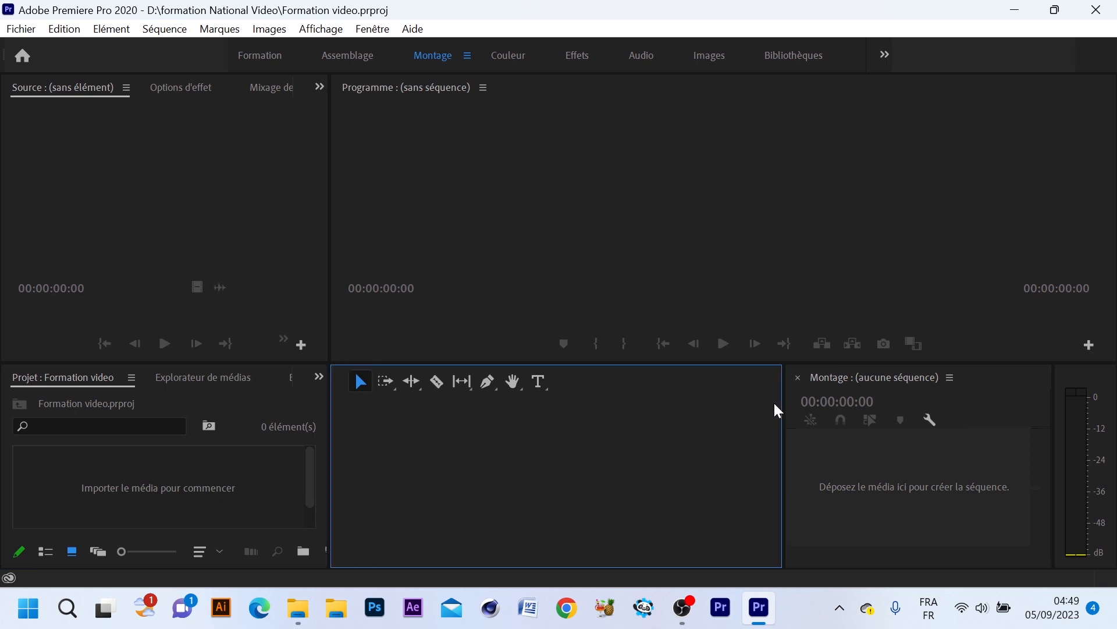
{"action": "left_click_drag", "start_coordinate": [780, 396], "coordinate": [359, 417]}
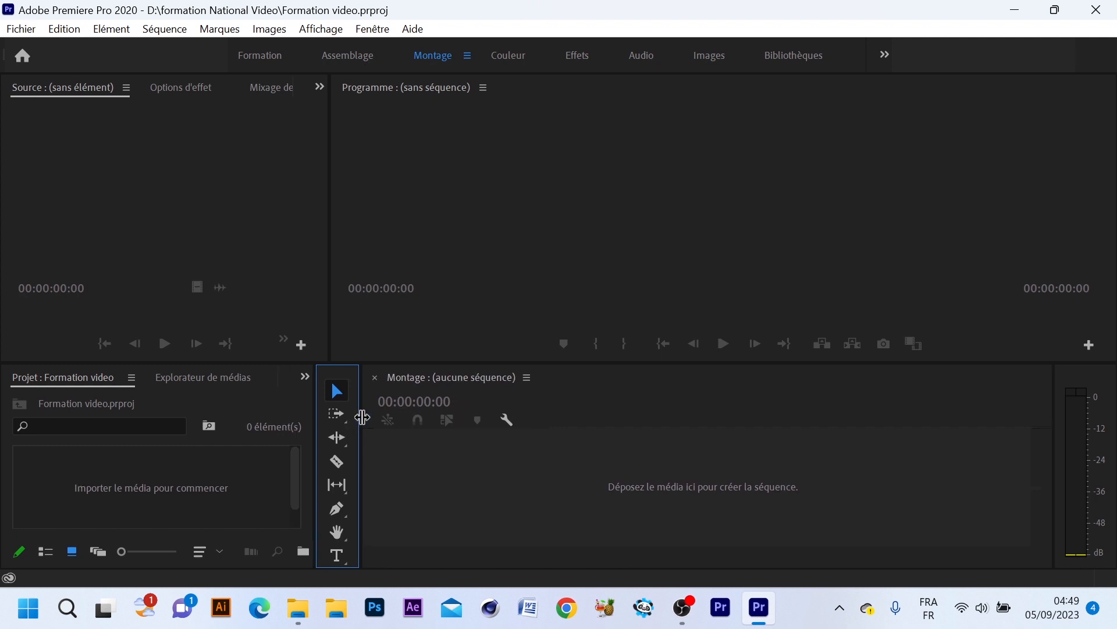
{"action": "left_click_drag", "start_coordinate": [314, 385], "coordinate": [330, 385]}
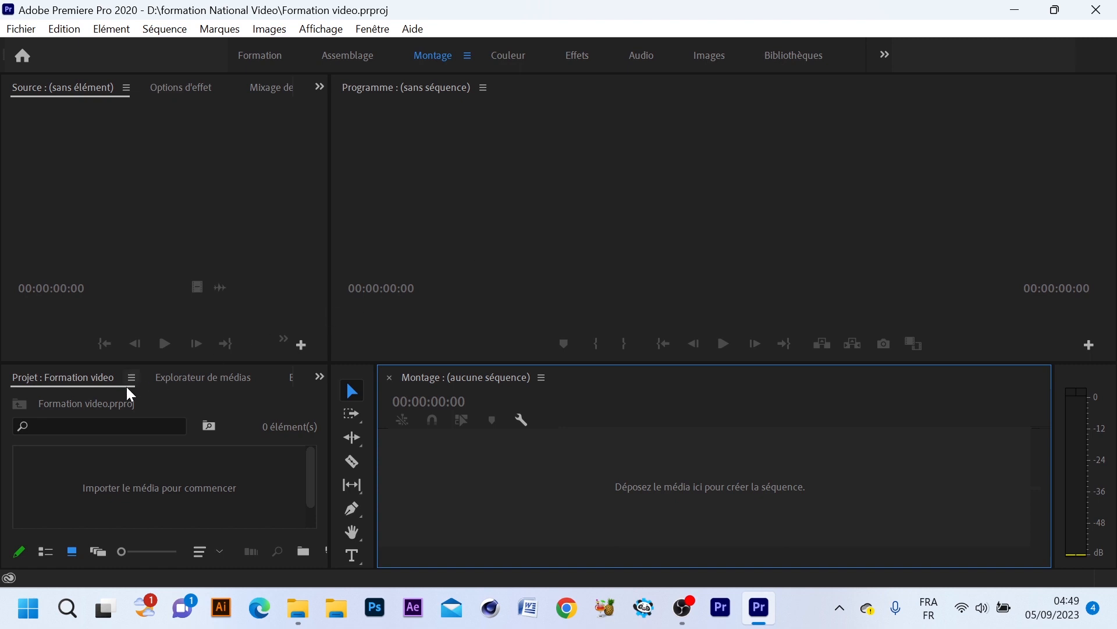
{"action": "left_click", "coordinate": [81, 478]}
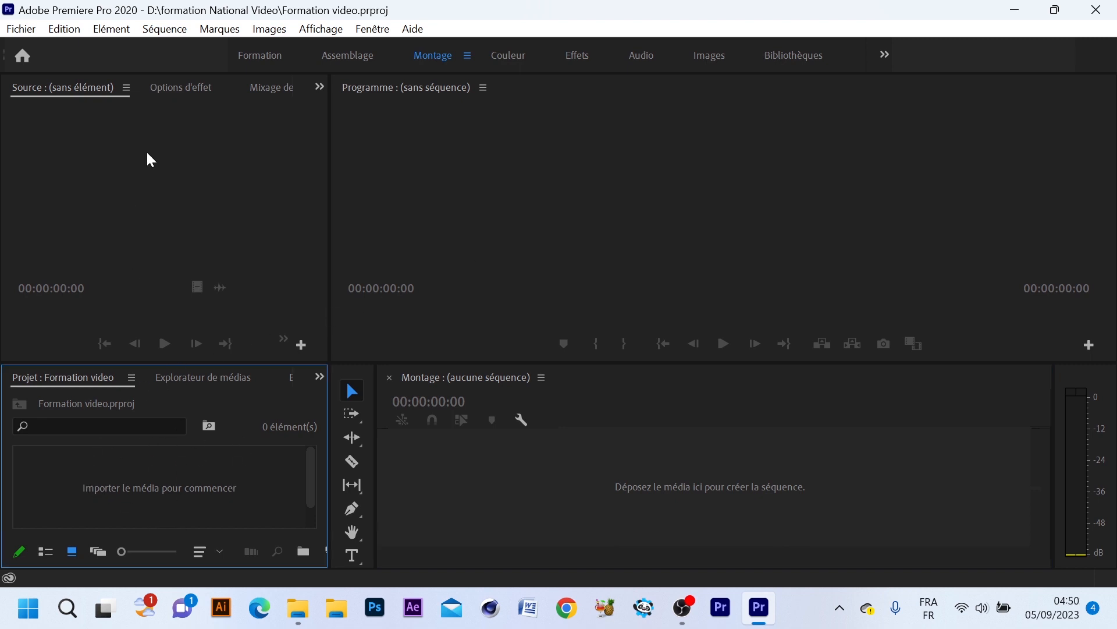
{"action": "left_click", "coordinate": [93, 196]}
{"action": "left_click", "coordinate": [93, 475]}
{"action": "double_click", "coordinate": [117, 488]}
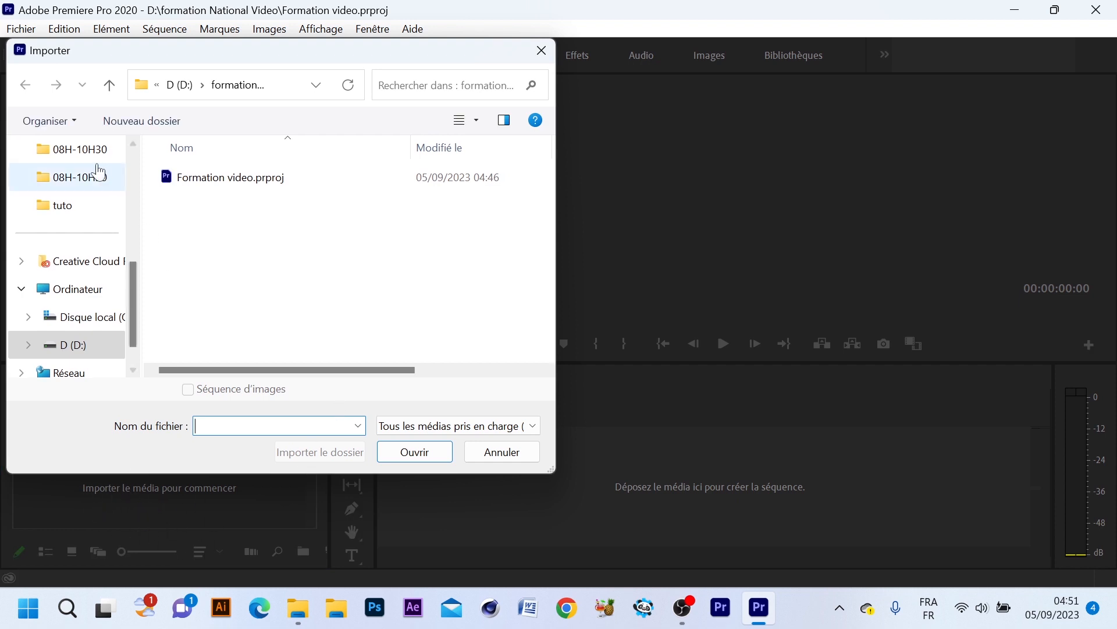
{"action": "left_click_drag", "start_coordinate": [132, 280], "coordinate": [142, 175]}
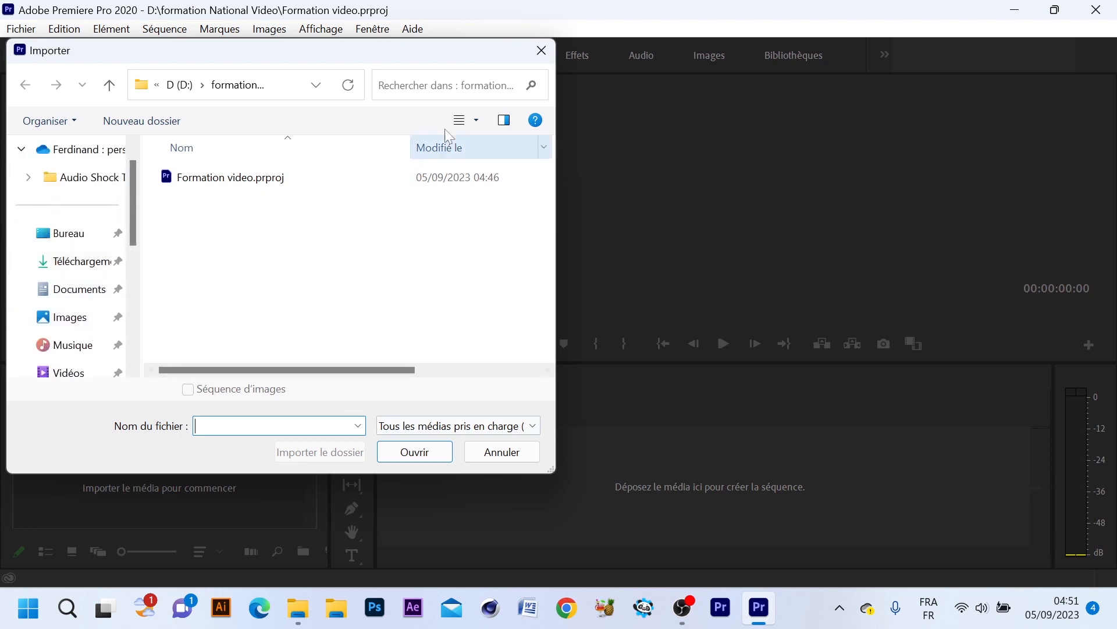
{"action": "left_click", "coordinate": [541, 50]}
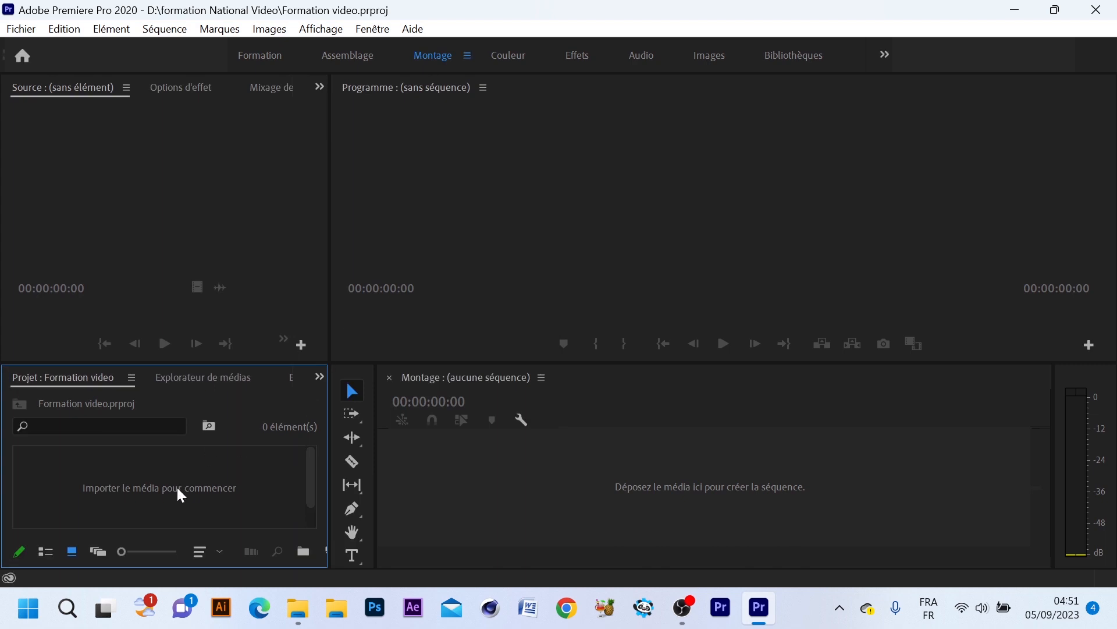
- Import the video CIR.mp4 from the Documents folder into the project
{"action": "left_click", "coordinate": [31, 32]}
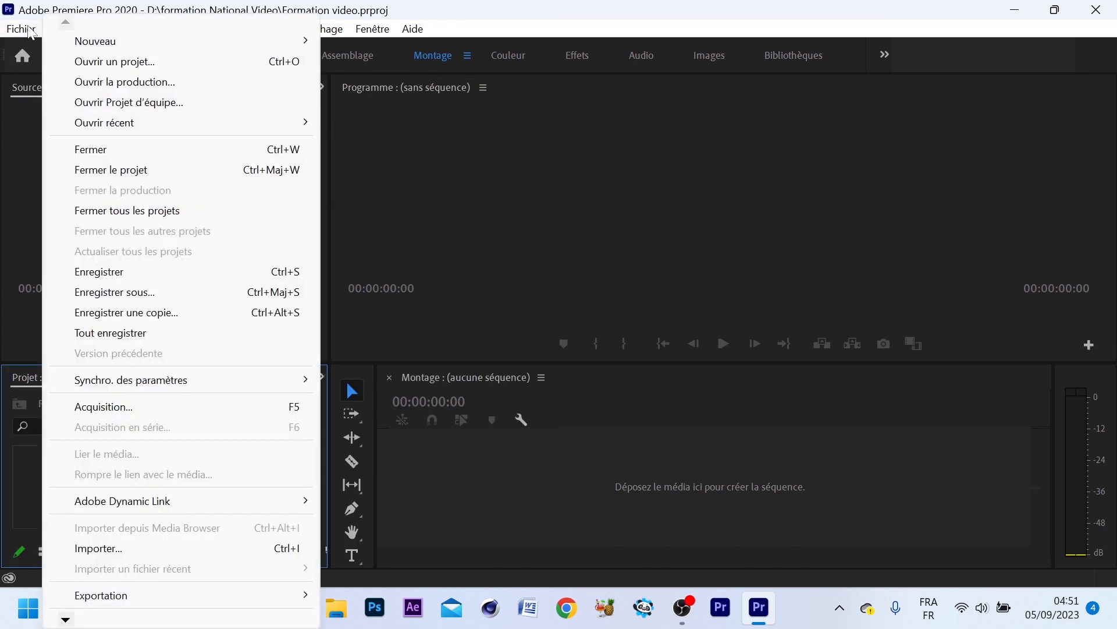
{"action": "left_click", "coordinate": [110, 551]}
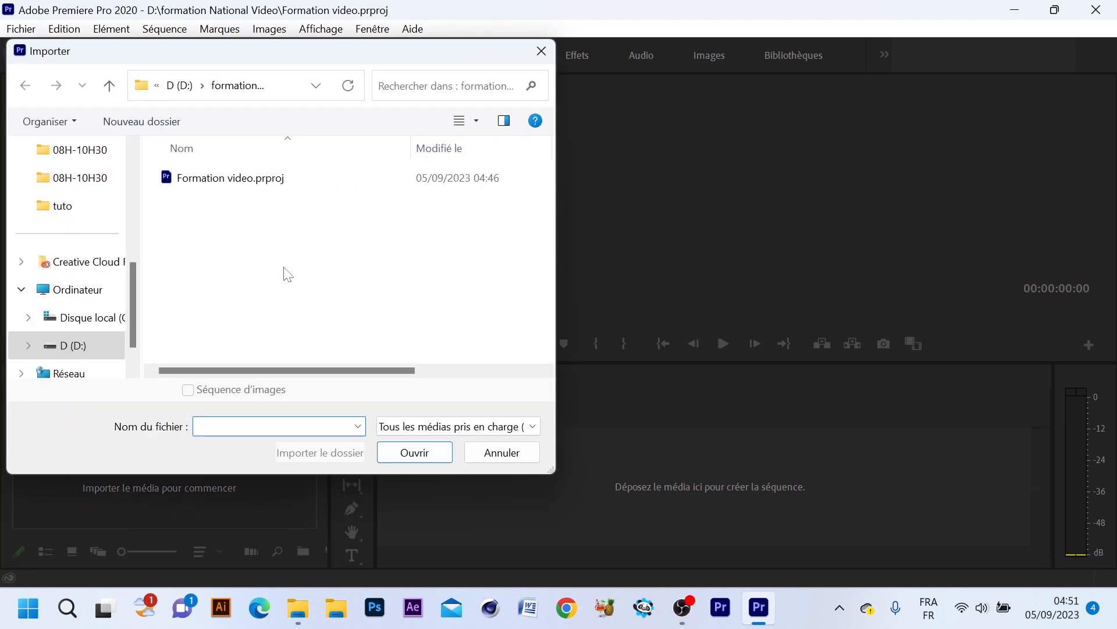
{"action": "left_click_drag", "start_coordinate": [132, 277], "coordinate": [134, 190]}
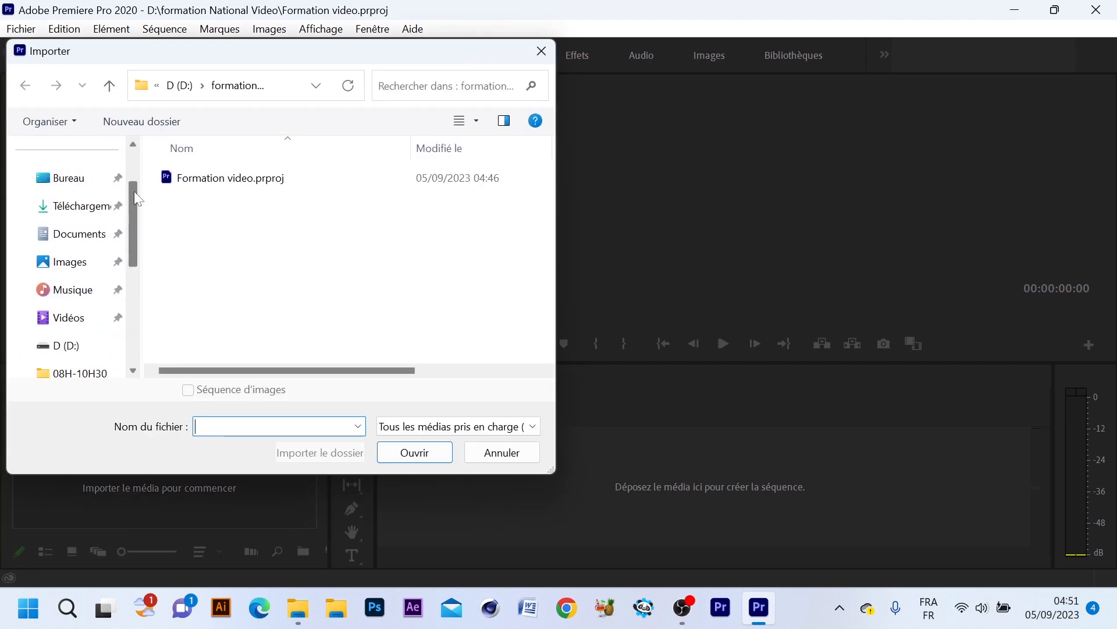
{"action": "left_click", "coordinate": [93, 242]}
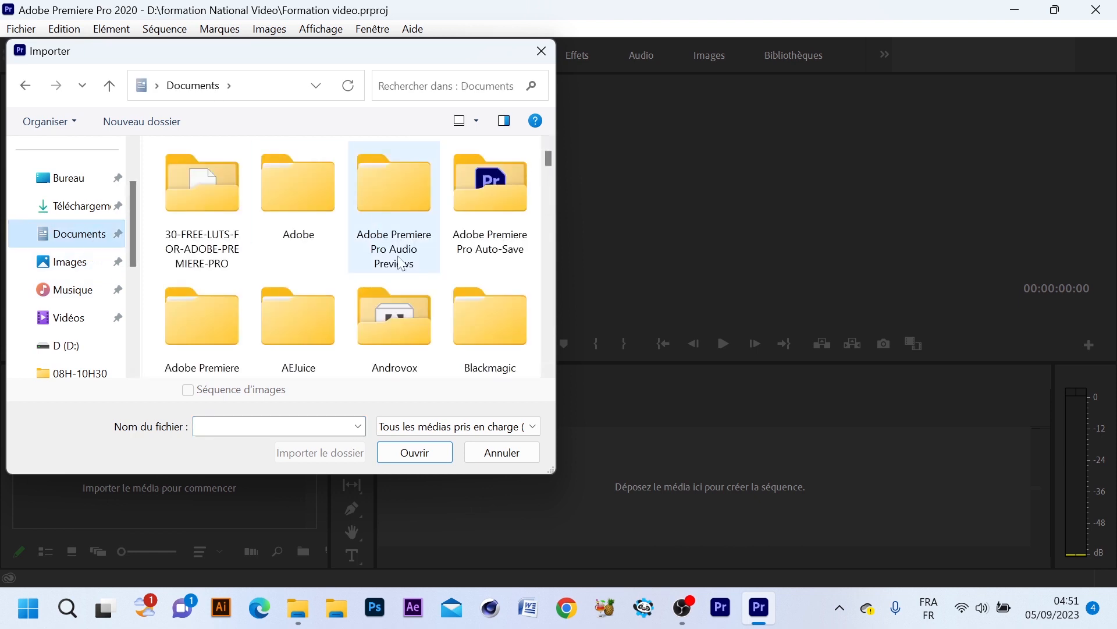
{"action": "scroll", "coordinate": [260, 249], "scroll_direction": "down", "scroll_amount": 15}
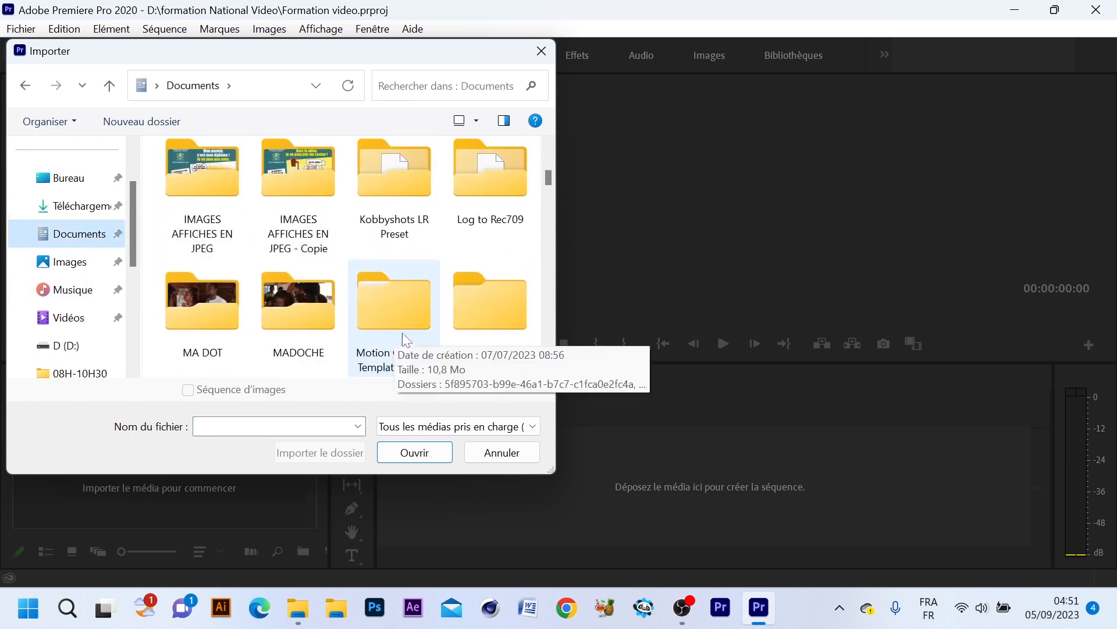
{"action": "scroll", "coordinate": [499, 282], "scroll_direction": "down", "scroll_amount": 5}
{"action": "scroll", "coordinate": [450, 293], "scroll_direction": "down", "scroll_amount": 3}
{"action": "scroll", "coordinate": [450, 293], "scroll_direction": "up", "scroll_amount": 2}
{"action": "scroll", "coordinate": [450, 292], "scroll_direction": "up", "scroll_amount": 2}
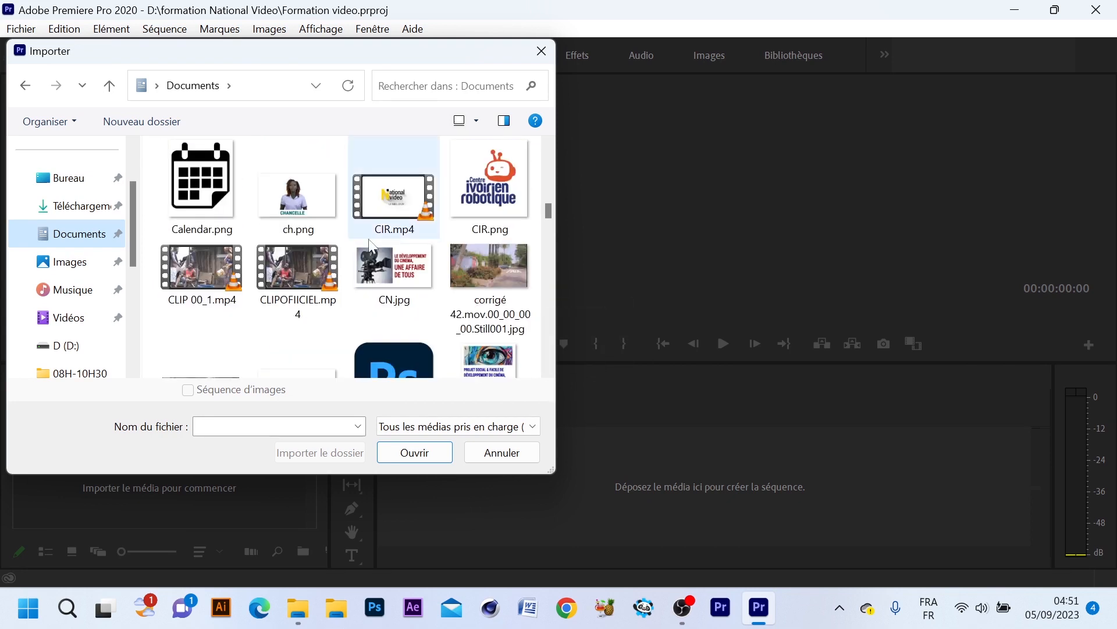
{"action": "left_click", "coordinate": [401, 204]}
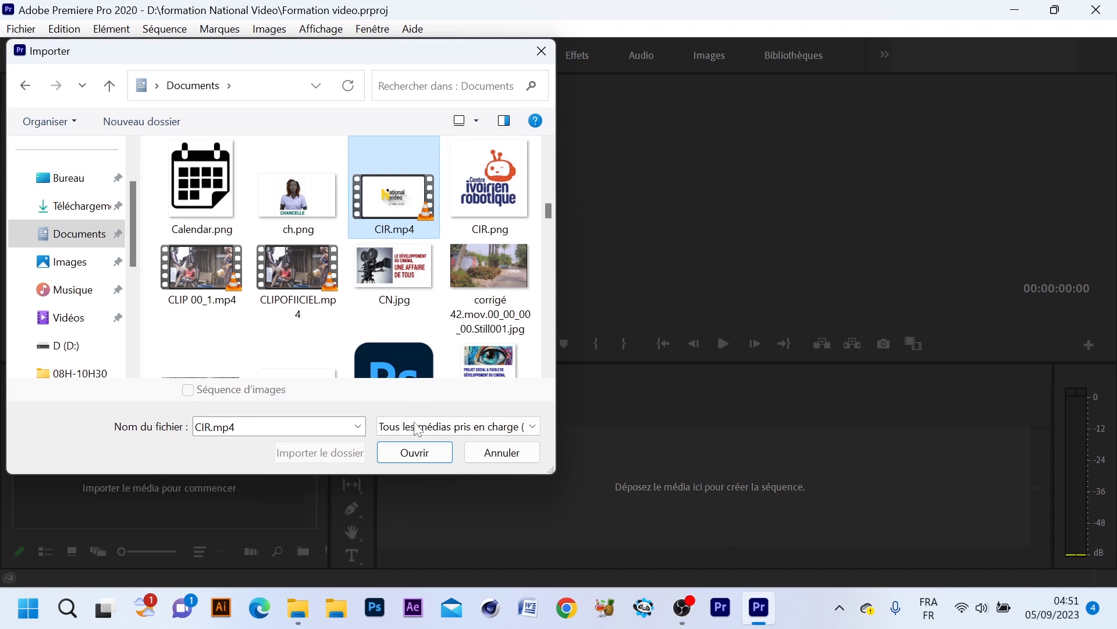
{"action": "left_click", "coordinate": [414, 453]}
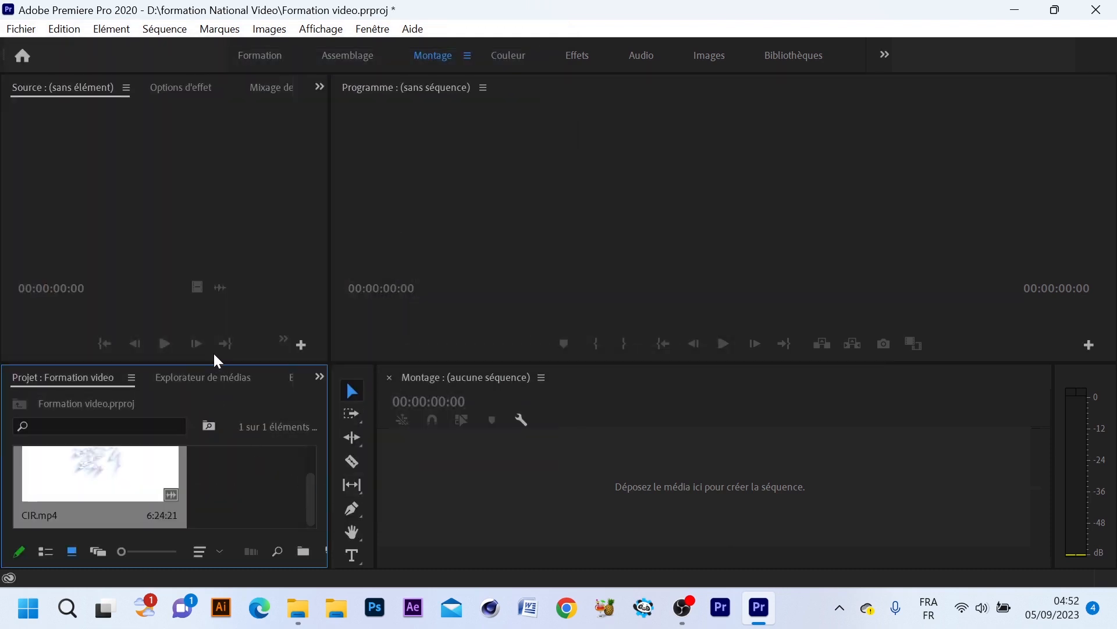
- Make the project bin taller and open CIR.mp4 in the source monitor at about 00:00:20:05
{"action": "left_click_drag", "start_coordinate": [218, 363], "coordinate": [226, 320]}
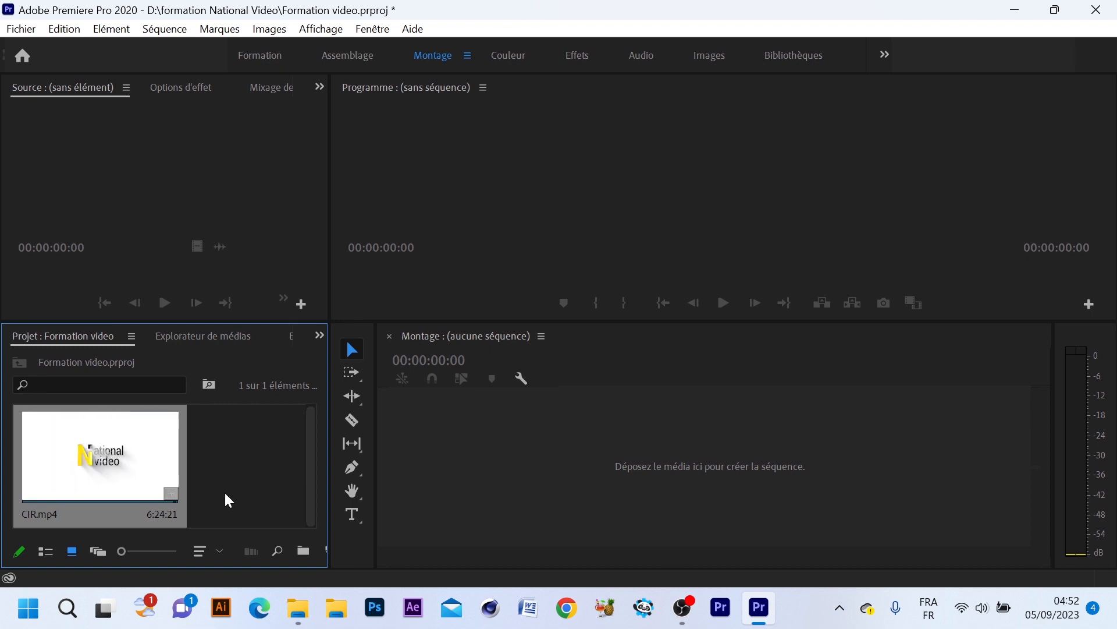
{"action": "double_click", "coordinate": [116, 467]}
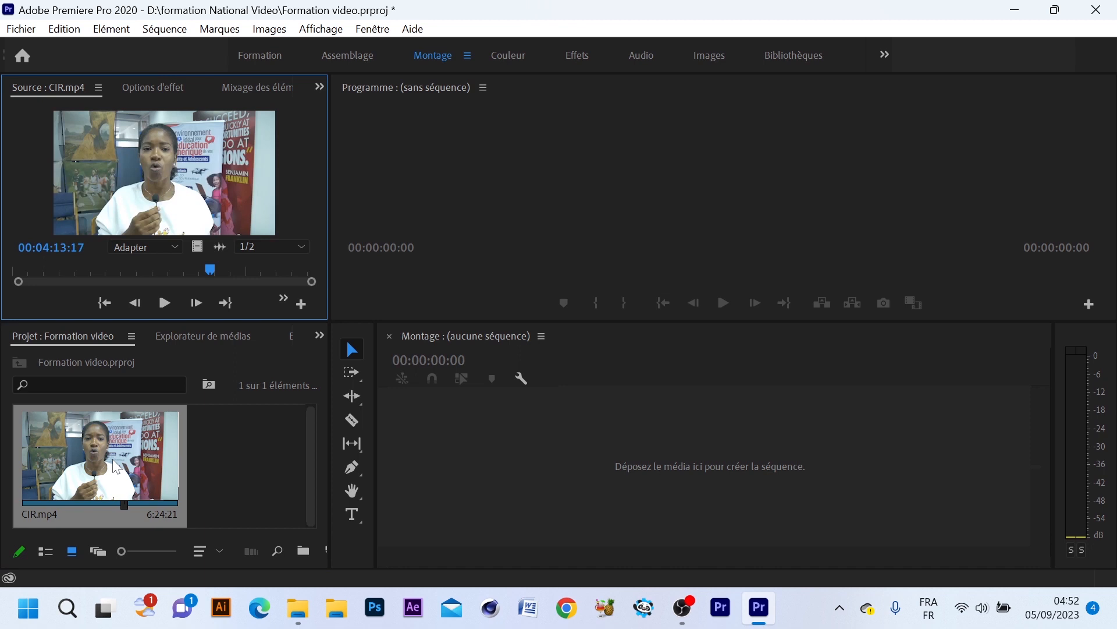
{"action": "left_click", "coordinate": [30, 268]}
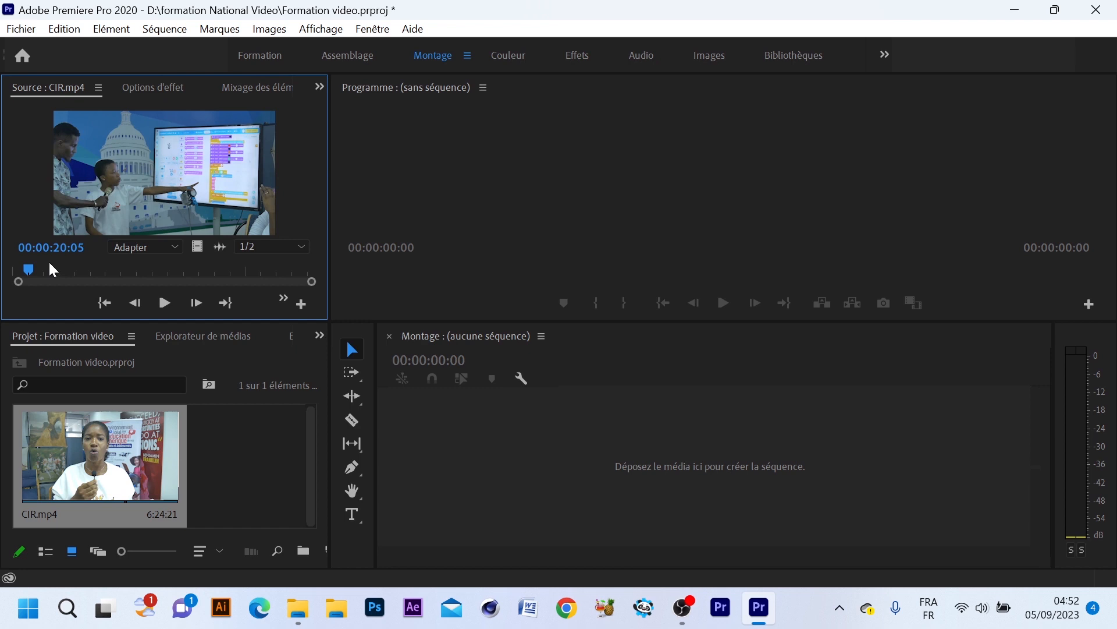
- Lower the system volume and play CIR.mp4 in the source monitor
{"action": "key", "text": "XF86AudioLowerVolume"}
{"action": "key", "text": "XF86AudioLowerVolume"}
{"action": "key", "text": "XF86AudioLowerVolume"}
{"action": "key", "text": "XF86AudioLowerVolume"}
{"action": "key", "text": "XF86AudioLowerVolume"}
{"action": "key", "text": "XF86AudioLowerVolume"}
{"action": "key", "text": "XF86AudioLowerVolume"}
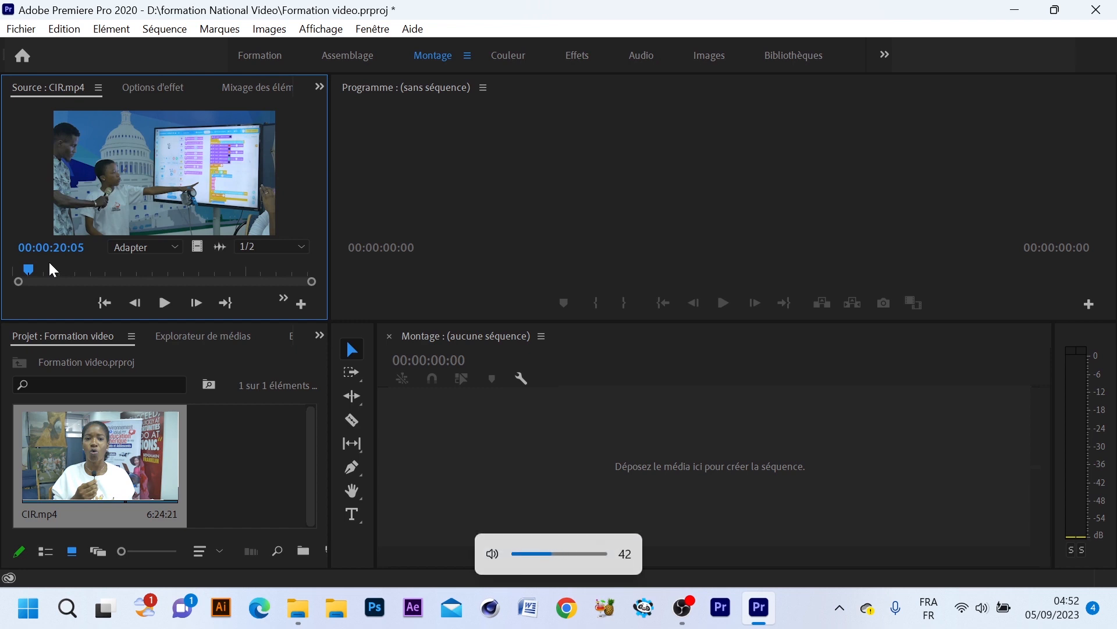
{"action": "key", "text": "XF86AudioLowerVolume"}
{"action": "key", "text": "XF86AudioLowerVolume"}
{"action": "key", "text": "XF86AudioLowerVolume"}
{"action": "key", "text": "XF86AudioLowerVolume"}
{"action": "key", "text": "XF86AudioLowerVolume"}
{"action": "key", "text": "XF86AudioLowerVolume"}
{"action": "key", "text": "XF86AudioLowerVolume"}
{"action": "left_click", "coordinate": [163, 302]}
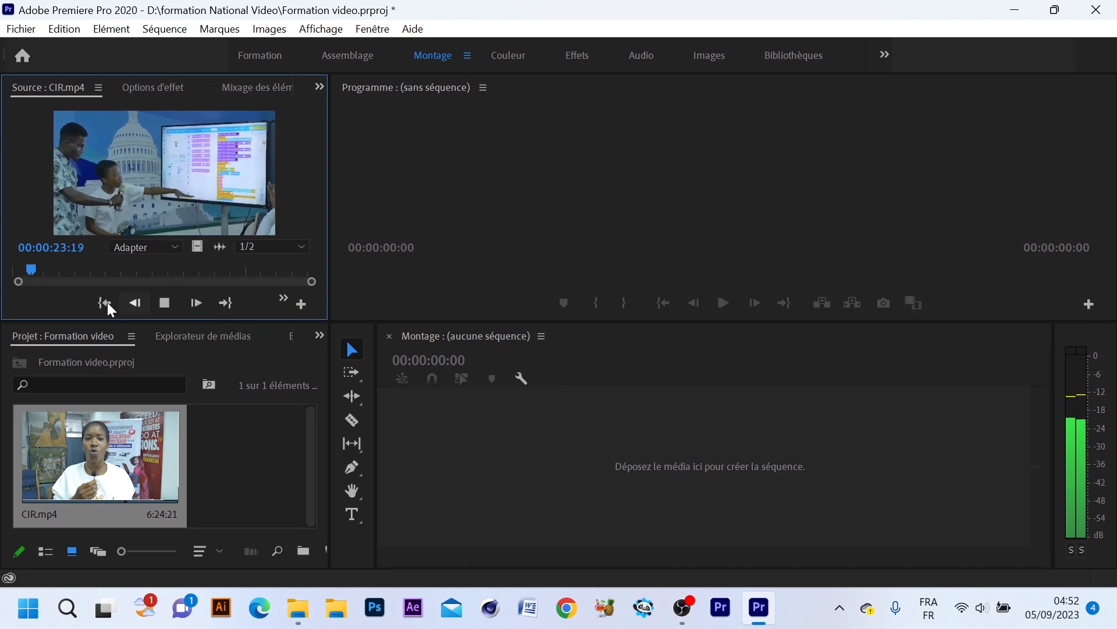
- Preview other parts of CIR.mp4 in the source monitor by playing and scrubbing, ending at 00:00:47:03
{"action": "left_click", "coordinate": [84, 272]}
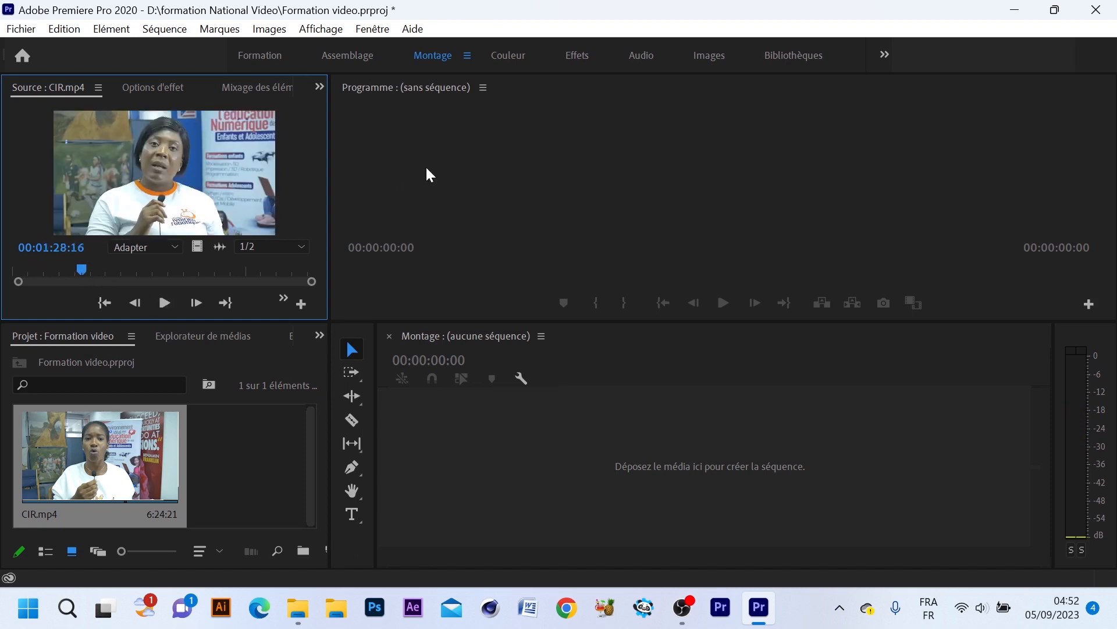
{"action": "left_click", "coordinate": [240, 448]}
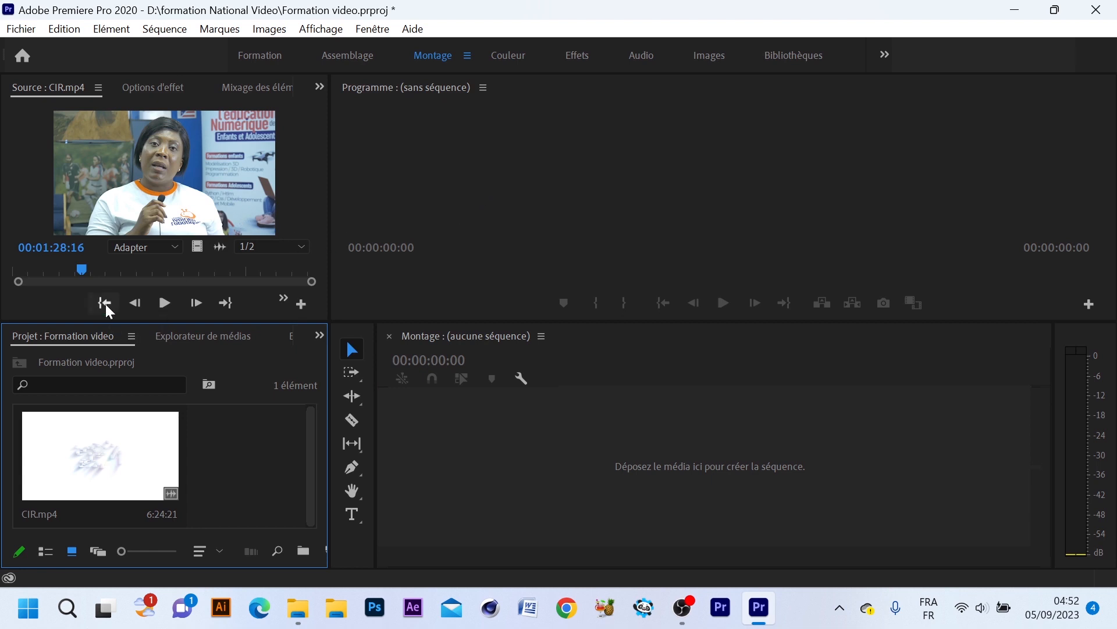
{"action": "left_click", "coordinate": [50, 275]}
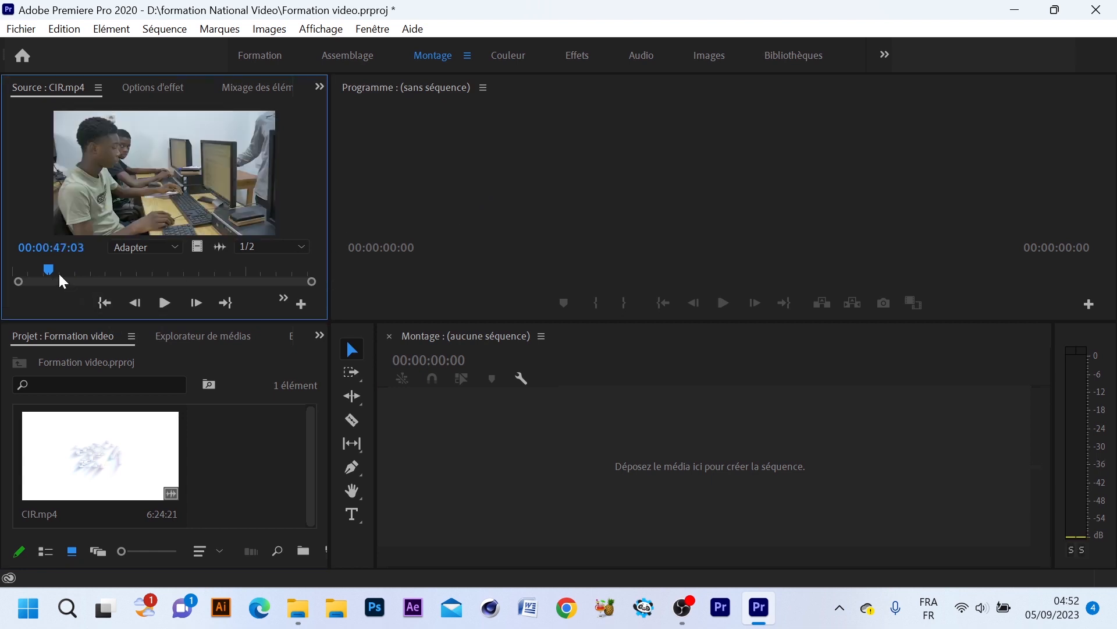
{"action": "left_click", "coordinate": [164, 307]}
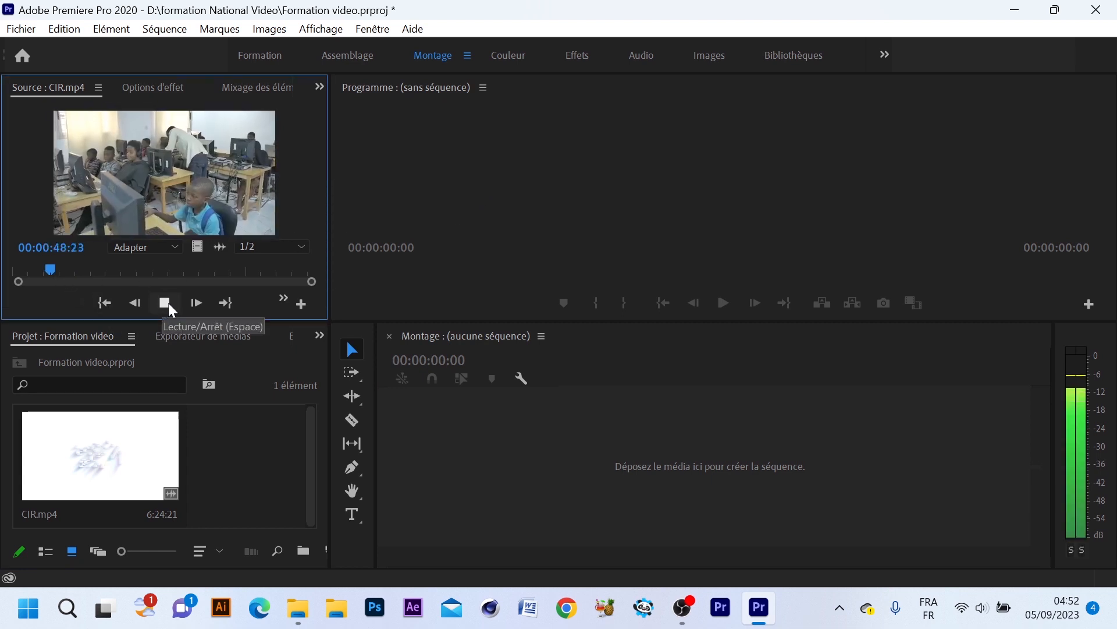
{"action": "left_click", "coordinate": [120, 272]}
{"action": "left_click_drag", "start_coordinate": [120, 273], "coordinate": [292, 271]}
{"action": "left_click", "coordinate": [51, 271]}
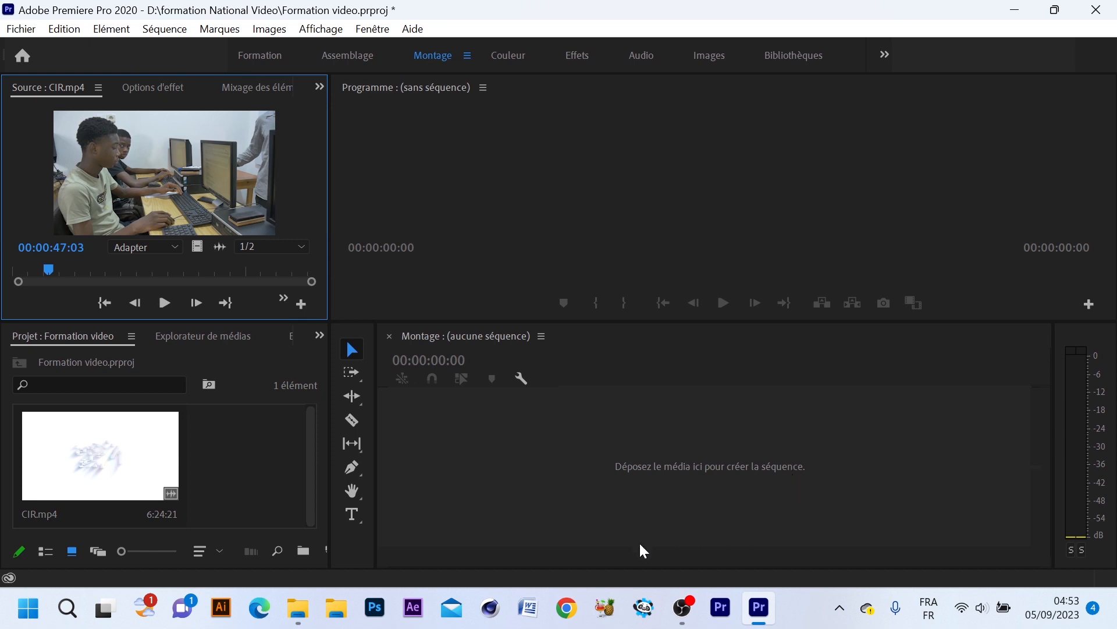
- Create a sequence from CIR.mp4 by placing the clip from the project bin in the empty timeline
{"action": "left_click", "coordinate": [79, 431]}
{"action": "left_click", "coordinate": [80, 431]}
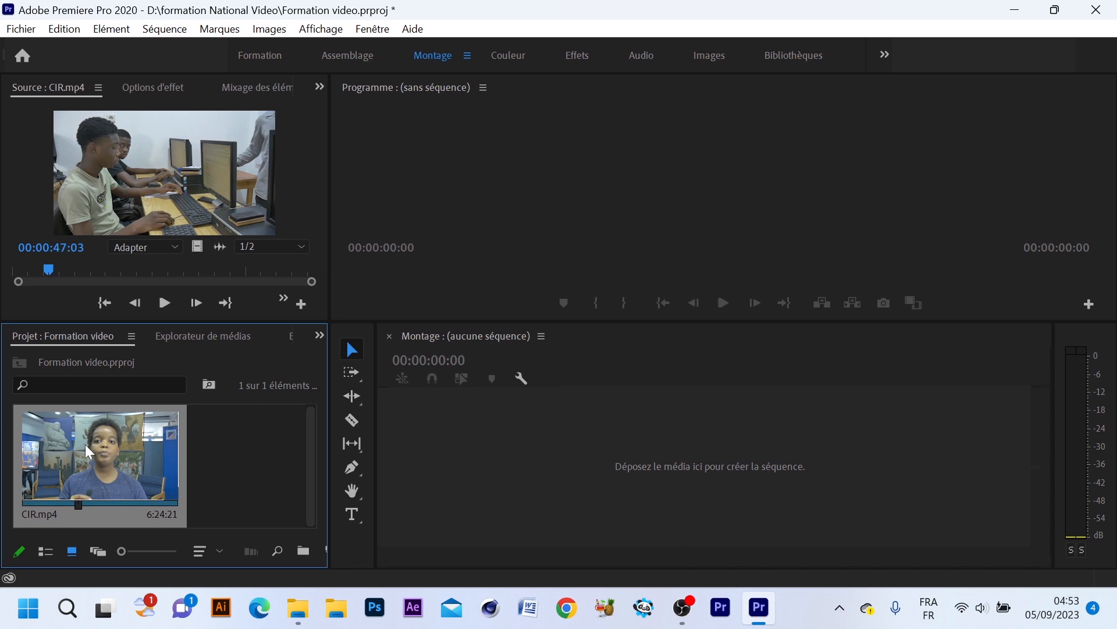
{"action": "left_click_drag", "start_coordinate": [152, 444], "coordinate": [667, 466]}
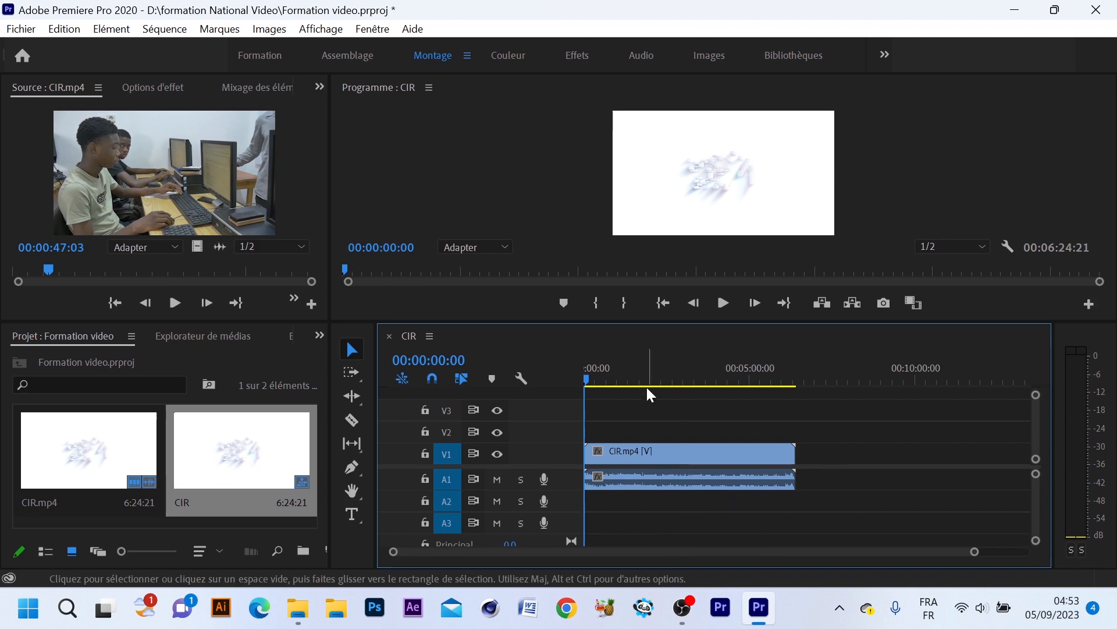
- Move the sequence playhead to 00:01:19:01 and set the program monitor's playback resolution to Intégrale
{"action": "left_click", "coordinate": [630, 382]}
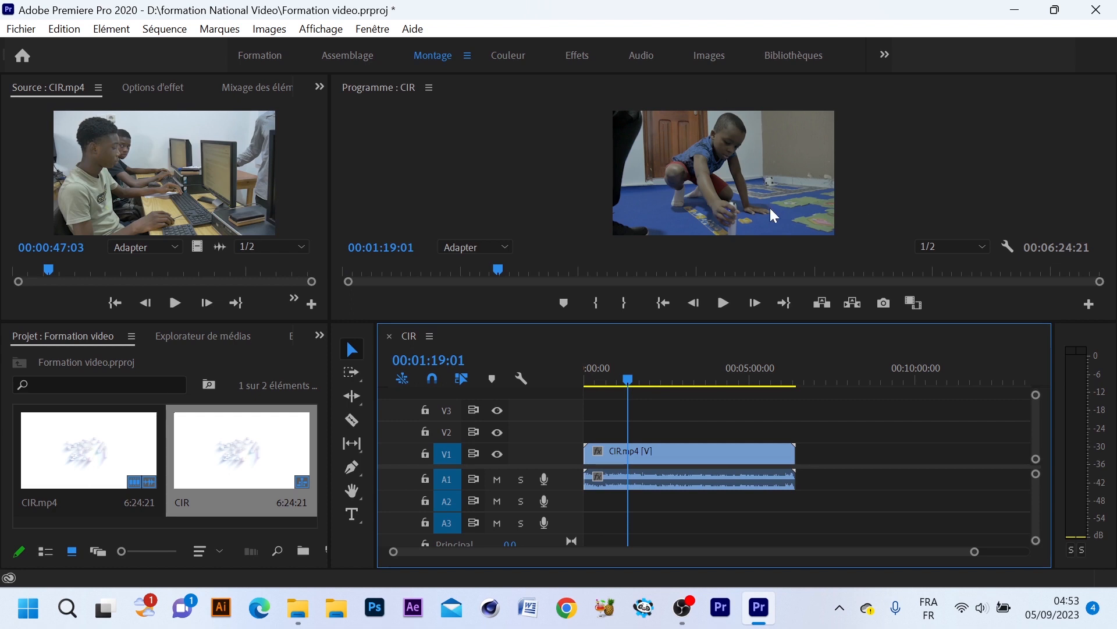
{"action": "left_click", "coordinate": [982, 246]}
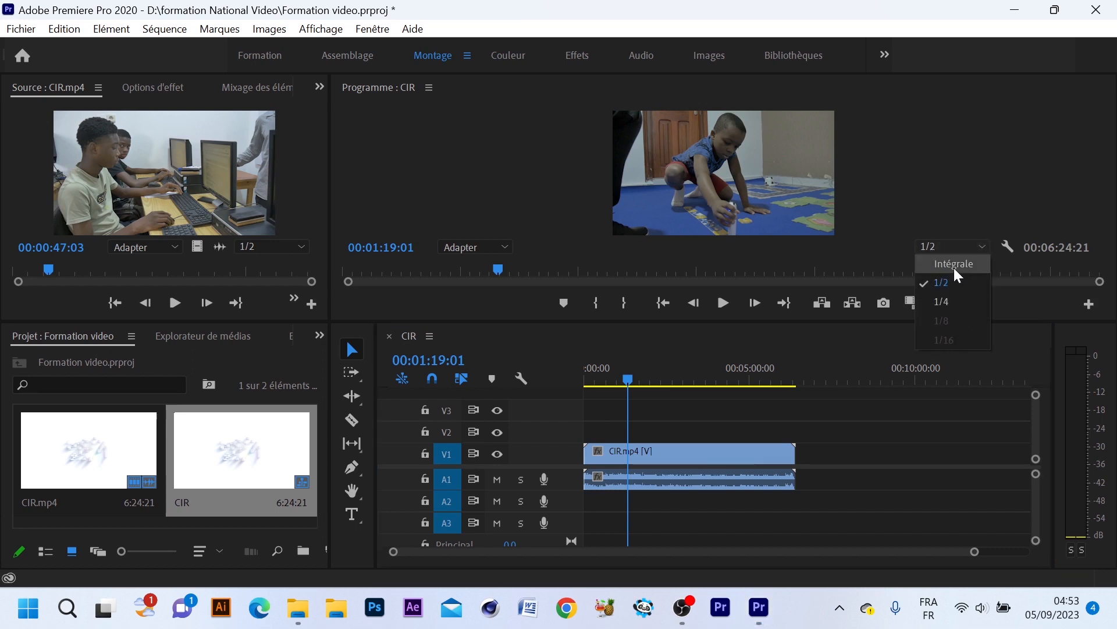
{"action": "left_click", "coordinate": [954, 267]}
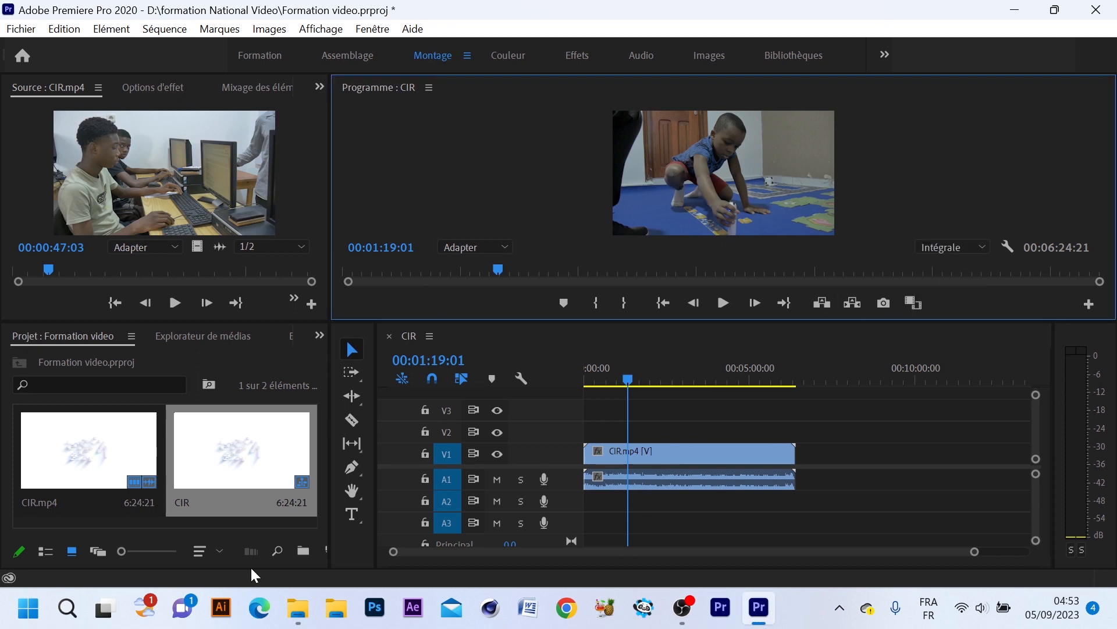
{"action": "left_click", "coordinate": [105, 453]}
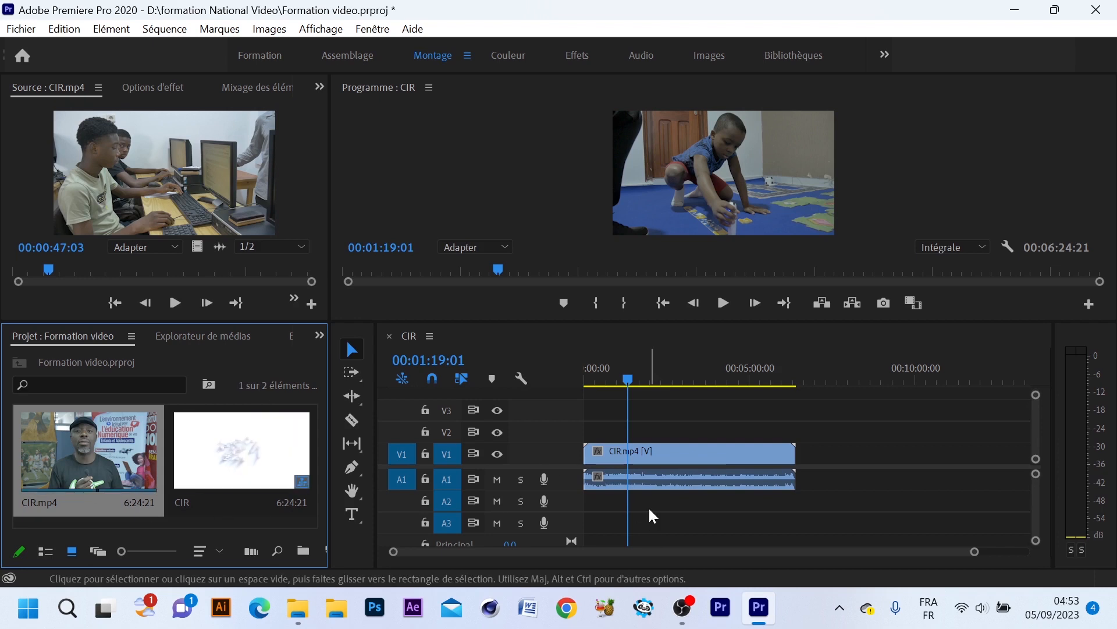
{"action": "left_click", "coordinate": [662, 439]}
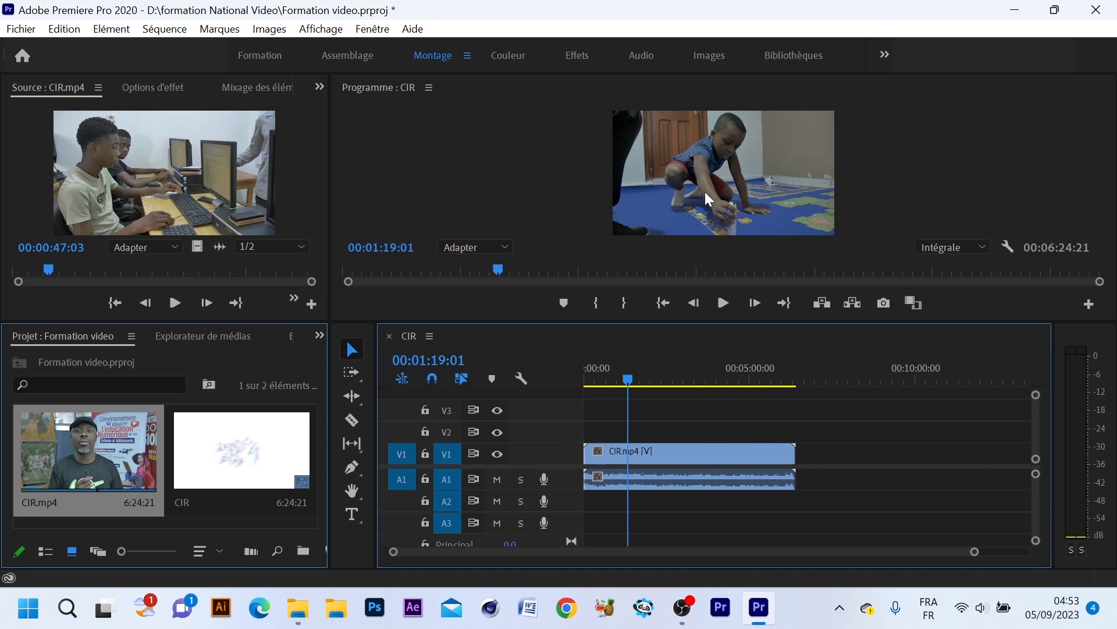
- Scrub the CIR sequence, return to its start and play it in the program monitor up to 00:00:17:10
{"action": "left_click_drag", "start_coordinate": [605, 382], "coordinate": [629, 380]}
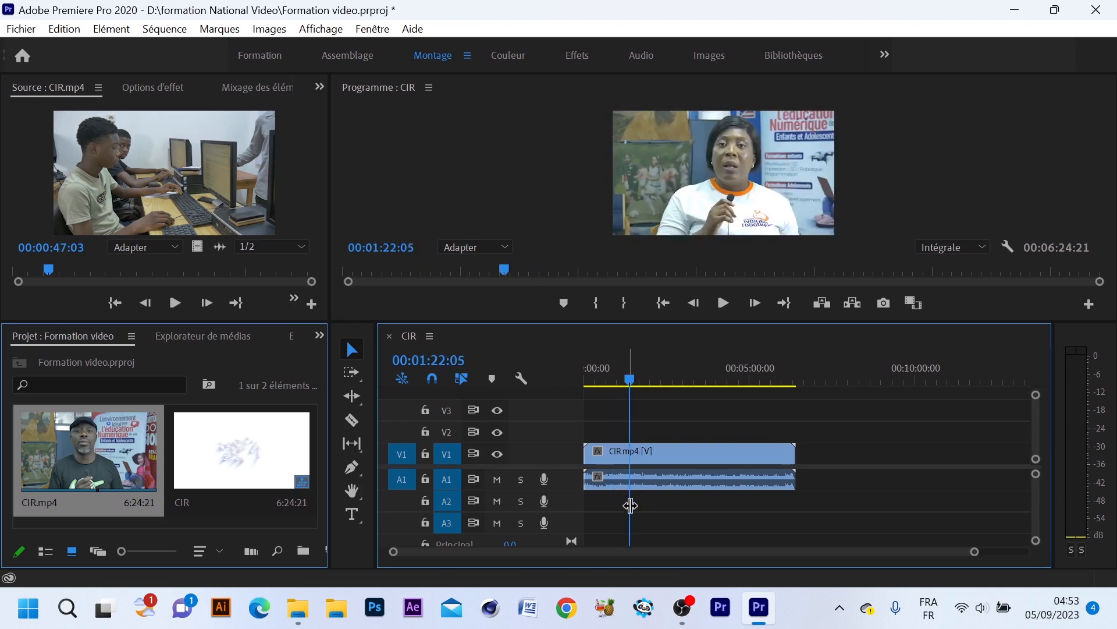
{"action": "left_click_drag", "start_coordinate": [628, 375], "coordinate": [579, 403]}
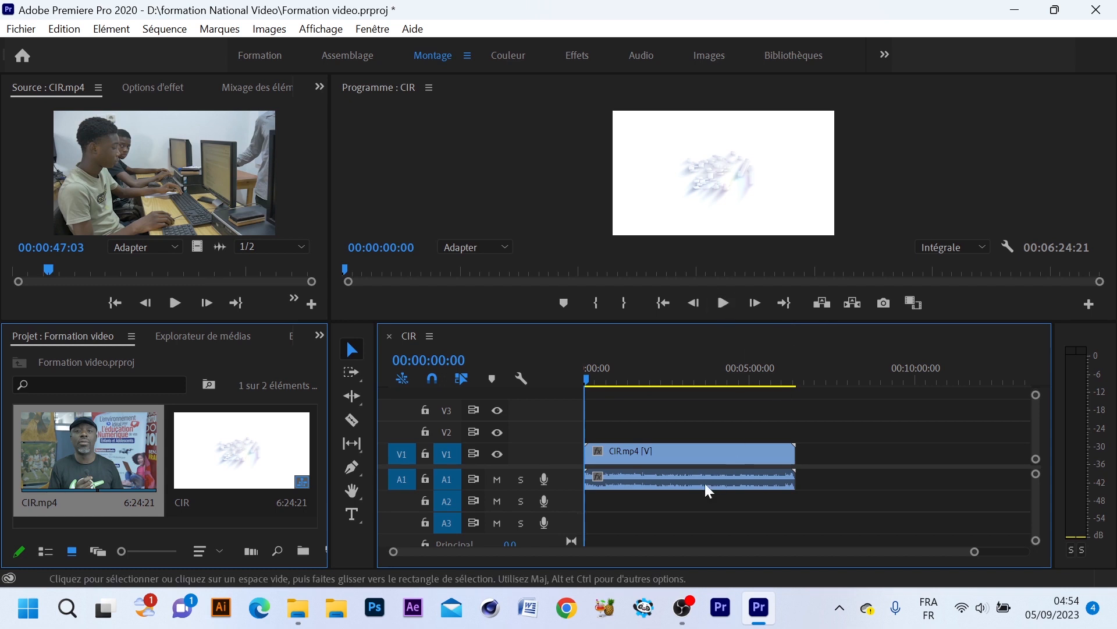
{"action": "left_click", "coordinate": [725, 304]}
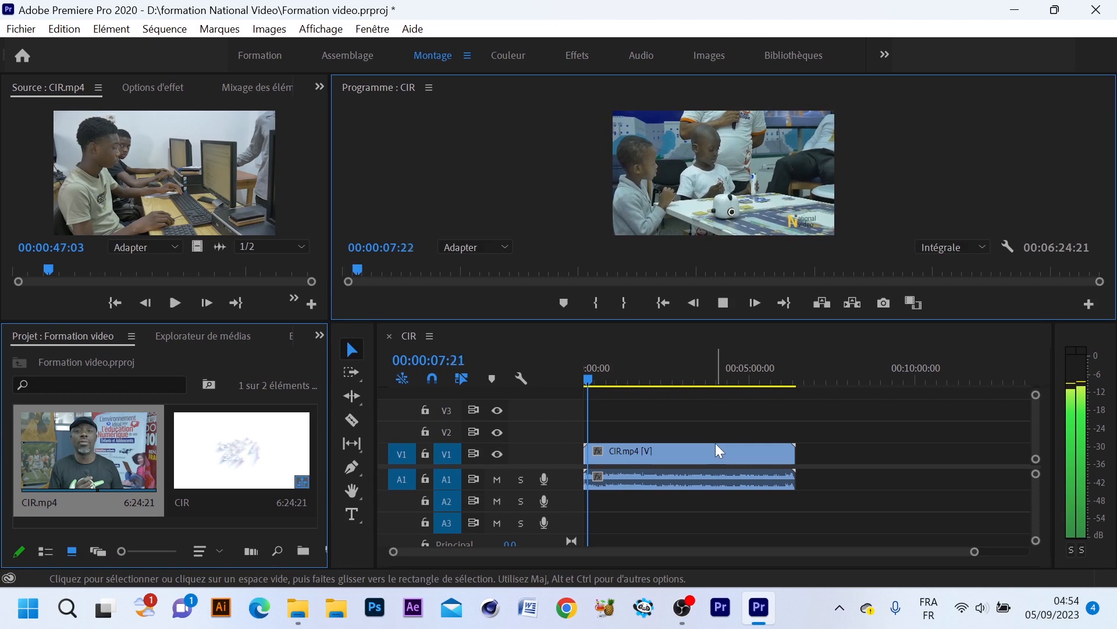
{"action": "left_click", "coordinate": [724, 305]}
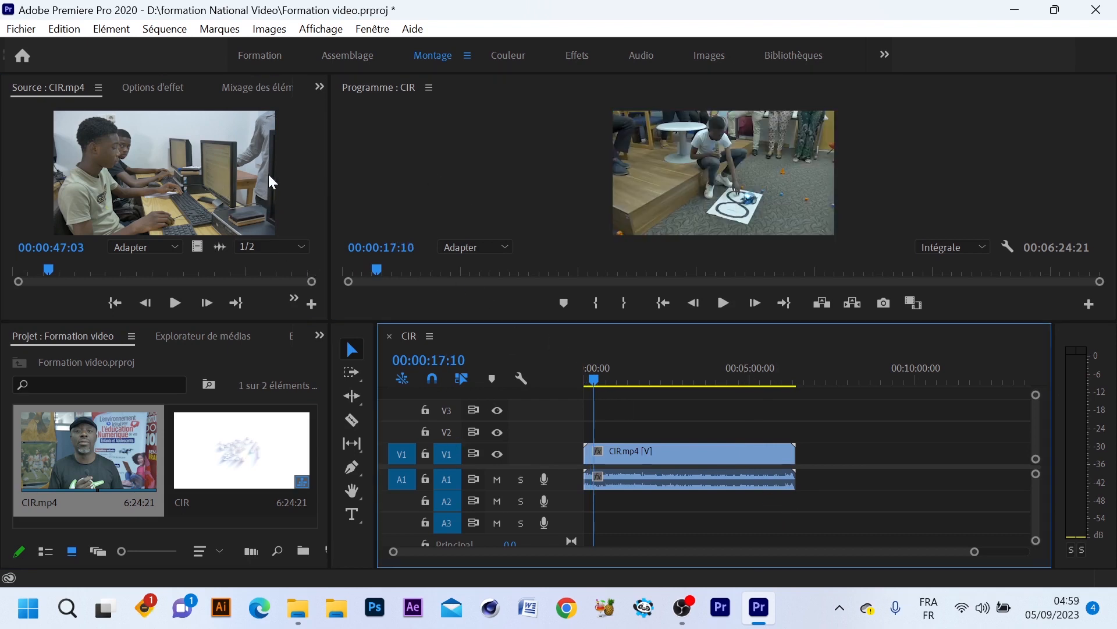
- Activate the source monitor, program monitor, timeline and project bin in turn, moving the sequence playhead to 00:01:38:00 and ending on the source monitor
{"action": "left_click", "coordinate": [268, 173]}
{"action": "left_click", "coordinate": [439, 153]}
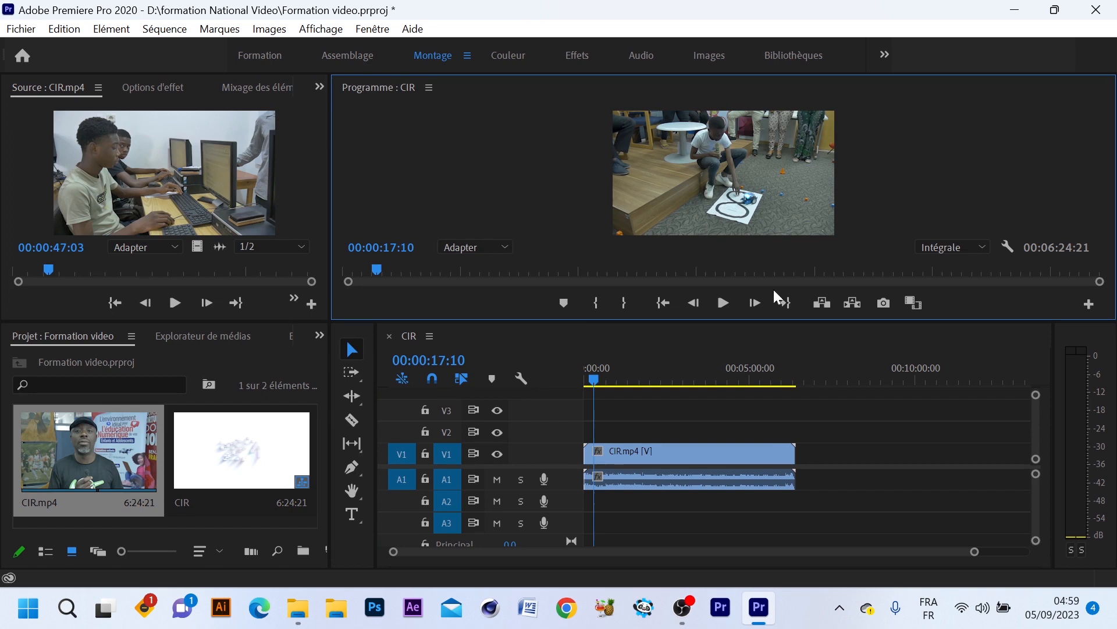
{"action": "left_click", "coordinate": [682, 368]}
{"action": "left_click", "coordinate": [249, 388]}
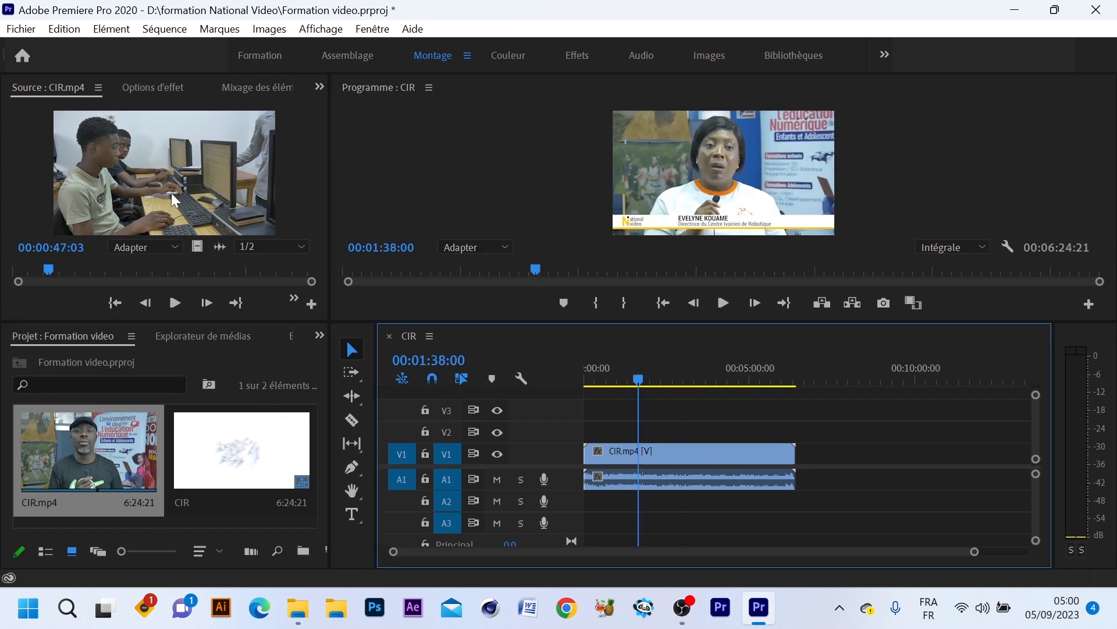
{"action": "left_click", "coordinate": [175, 193]}
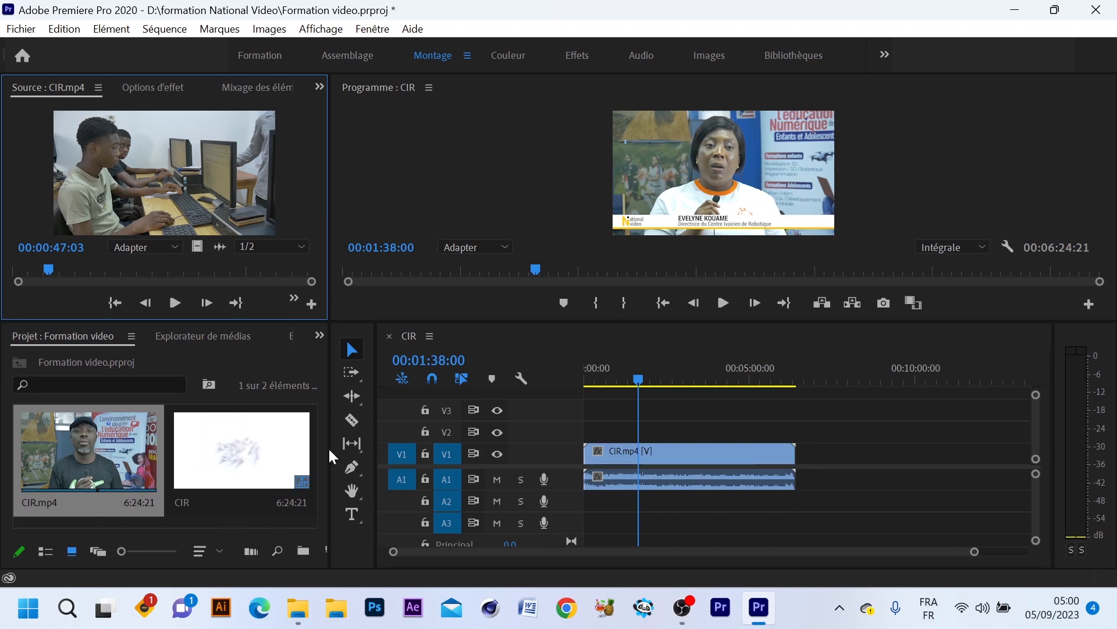
- Open CIR.mp4 from the project bin in the source monitor and play it up to 00:00:48:11
{"action": "double_click", "coordinate": [101, 461]}
{"action": "left_click", "coordinate": [175, 302]}
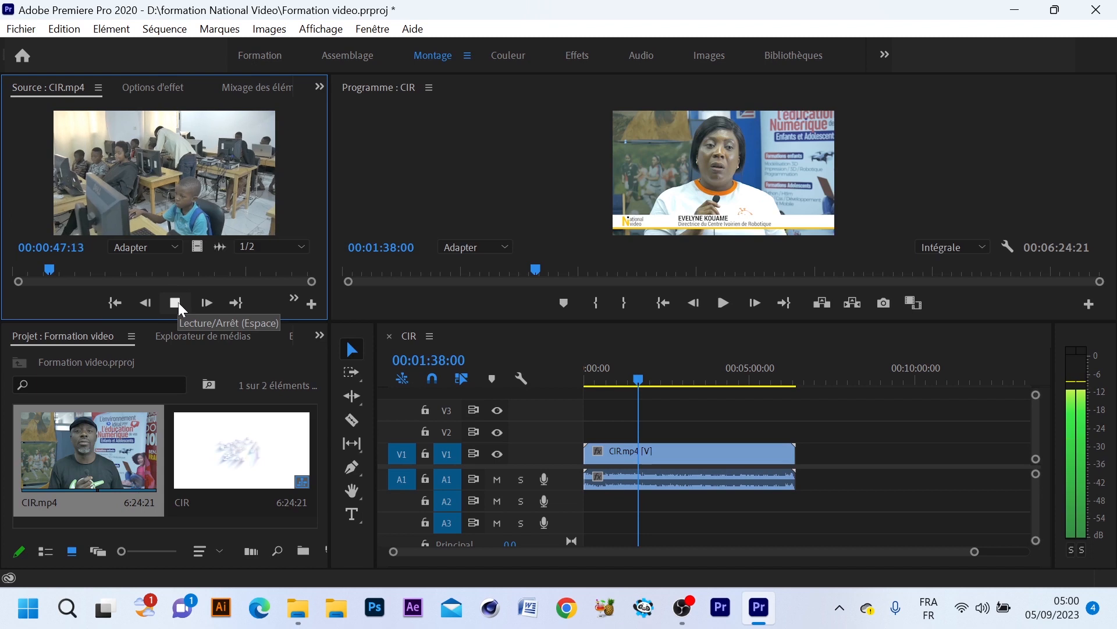
{"action": "left_click", "coordinate": [178, 304]}
- Lower the system volume to 32 and continue playing CIR.mp4 in the source monitor up to 00:00:49:15
{"action": "key", "text": "XF86AudioLowerVolume"}
{"action": "key", "text": "XF86AudioLowerVolume"}
{"action": "key", "text": "XF86AudioLowerVolume"}
{"action": "key", "text": "XF86AudioLowerVolume"}
{"action": "key", "text": "XF86AudioLowerVolume"}
{"action": "key", "text": "XF86AudioLowerVolume"}
{"action": "key", "text": "XF86AudioLowerVolume"}
{"action": "key", "text": "XF86AudioLowerVolume"}
{"action": "key", "text": "XF86AudioLowerVolume"}
{"action": "key", "text": "XF86AudioLowerVolume"}
{"action": "key", "text": "XF86AudioLowerVolume"}
{"action": "key", "text": "XF86AudioLowerVolume"}
{"action": "key", "text": "XF86AudioLowerVolume"}
{"action": "key", "text": "XF86AudioLowerVolume"}
{"action": "key", "text": "XF86AudioLowerVolume"}
{"action": "key", "text": "XF86AudioLowerVolume"}
{"action": "key", "text": "XF86AudioLowerVolume"}
{"action": "key", "text": "XF86AudioLowerVolume"}
{"action": "key", "text": "XF86AudioLowerVolume"}
{"action": "key", "text": "XF86AudioLowerVolume"}
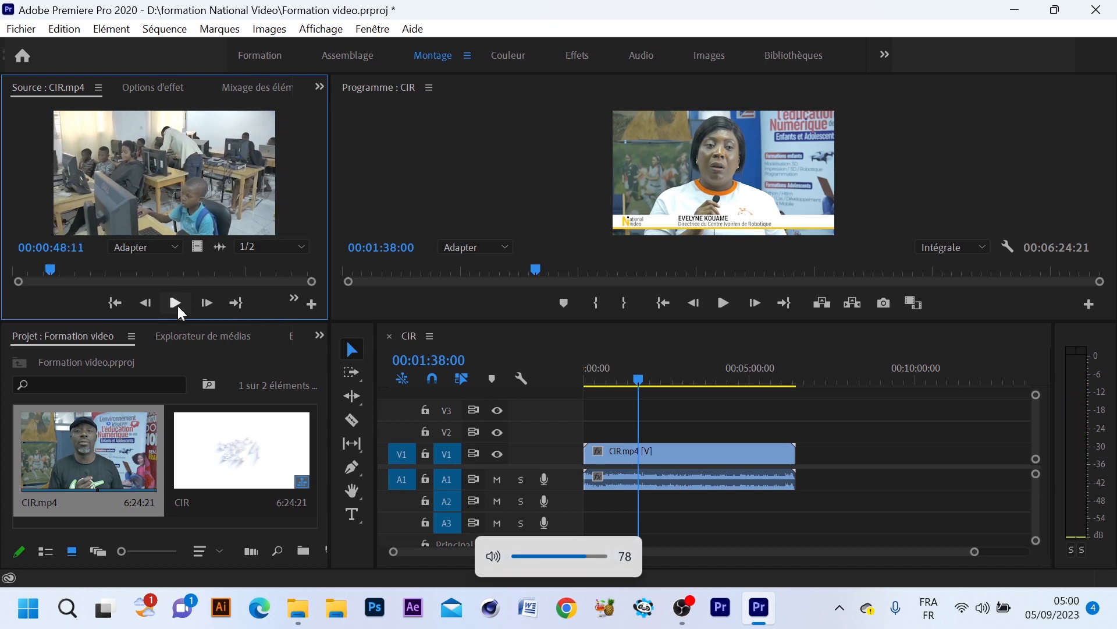
{"action": "left_click", "coordinate": [174, 304]}
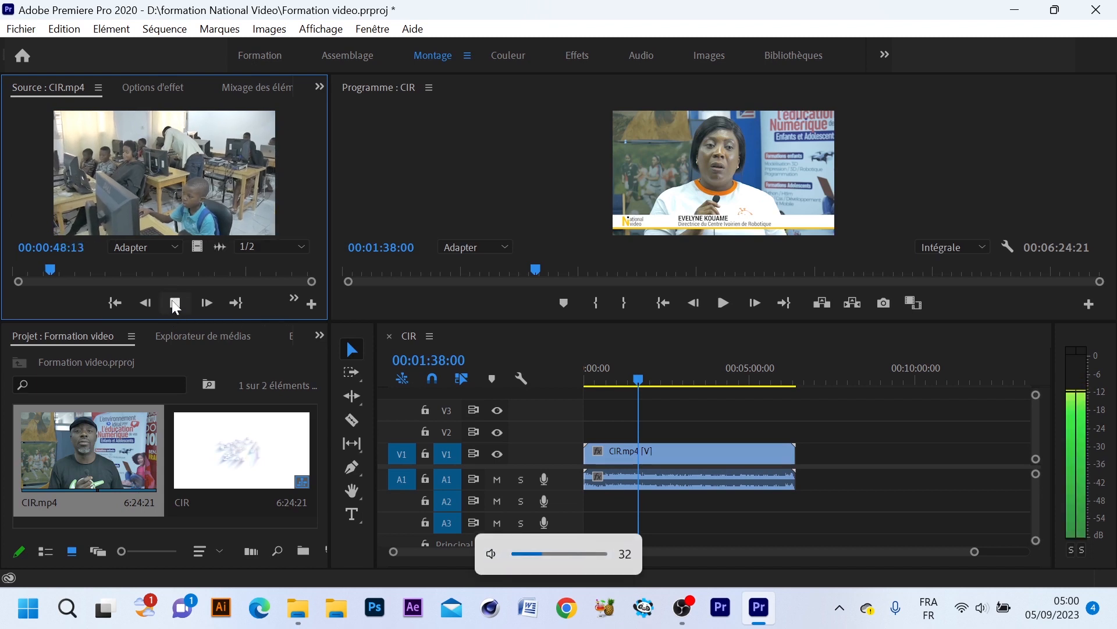
{"action": "left_click", "coordinate": [174, 302]}
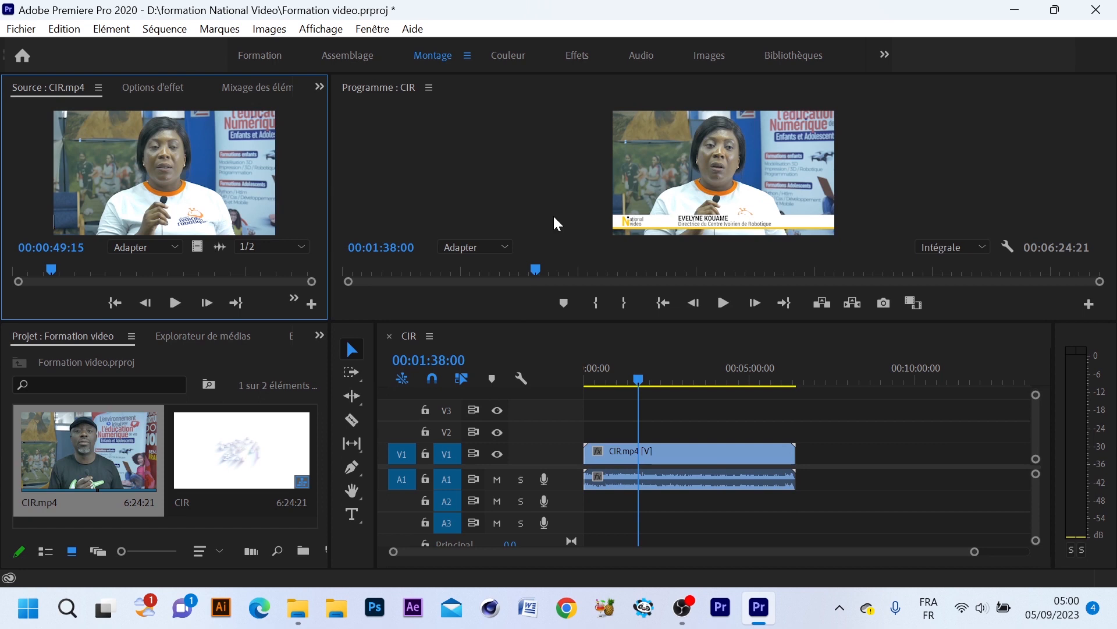
- Select the CIR sequence in the project bin and move the sequence playhead to 00:00:36:09
{"action": "left_click", "coordinate": [548, 172]}
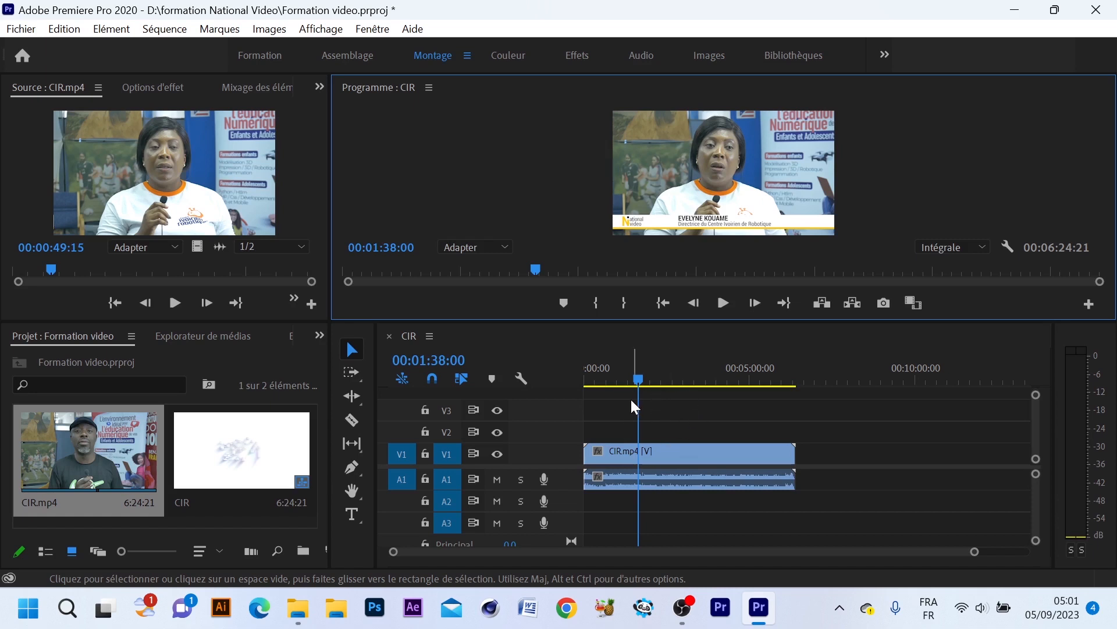
{"action": "left_click", "coordinate": [614, 376]}
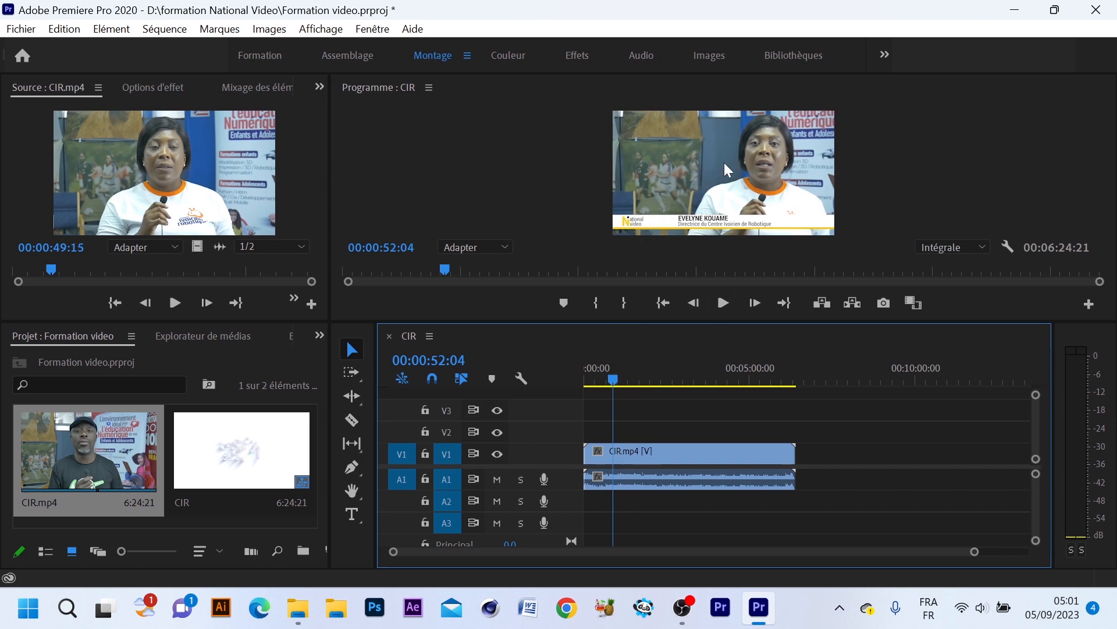
{"action": "left_click", "coordinate": [215, 408]}
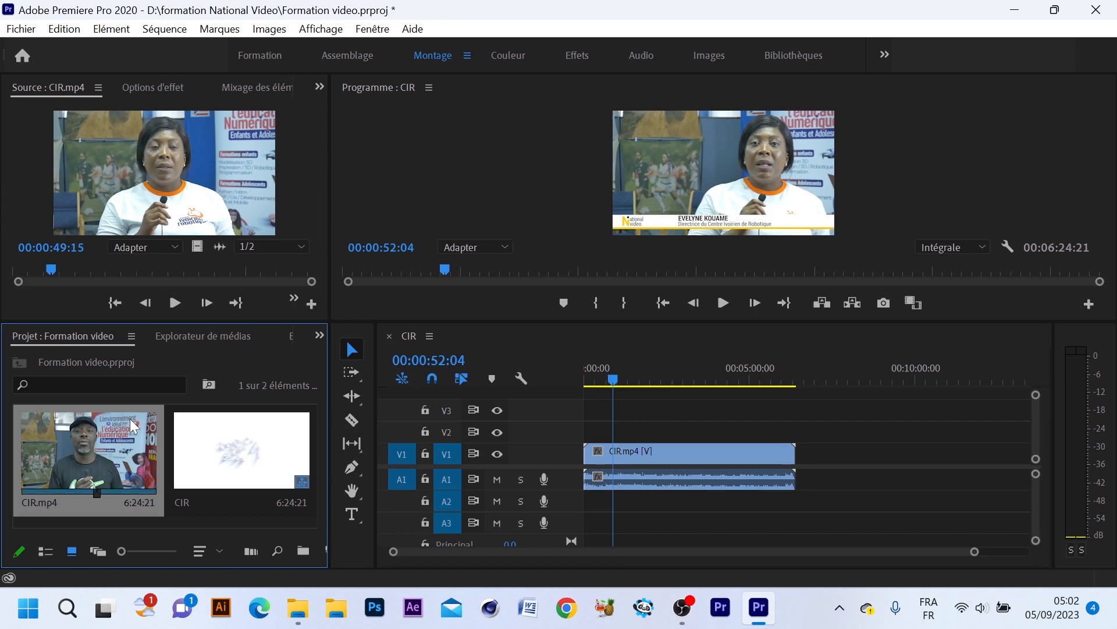
{"action": "left_click", "coordinate": [236, 505]}
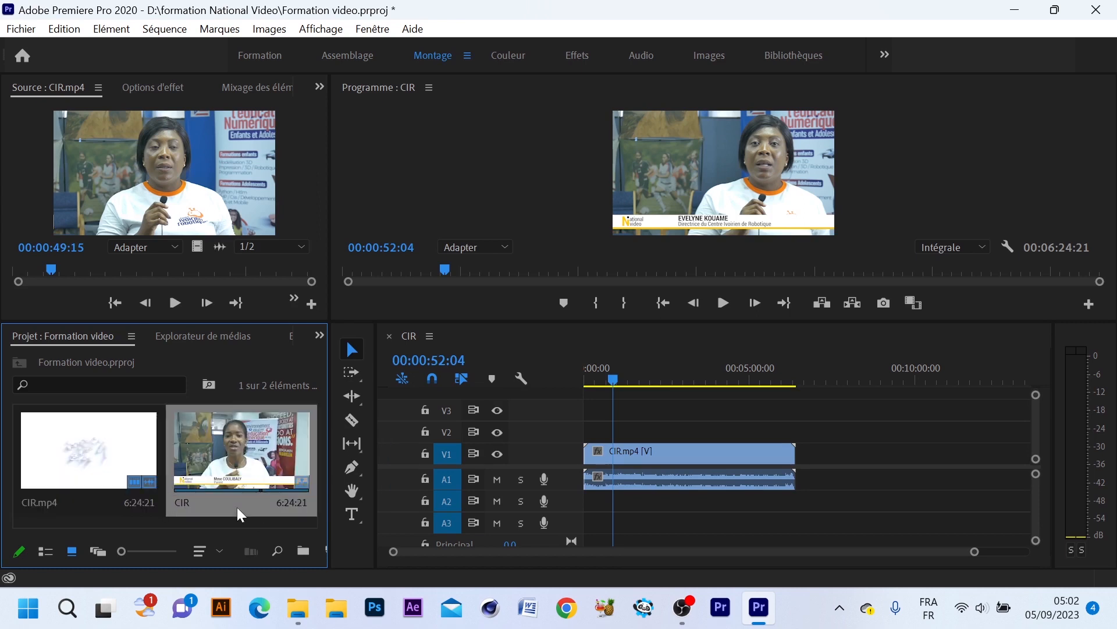
{"action": "left_click", "coordinate": [641, 378]}
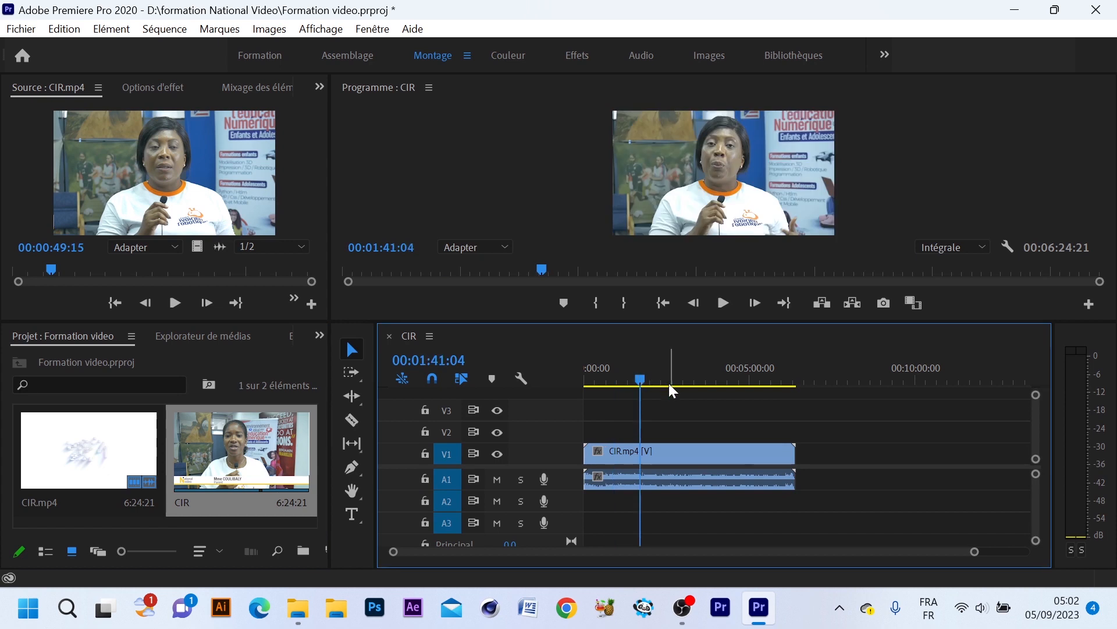
{"action": "left_click", "coordinate": [606, 377]}
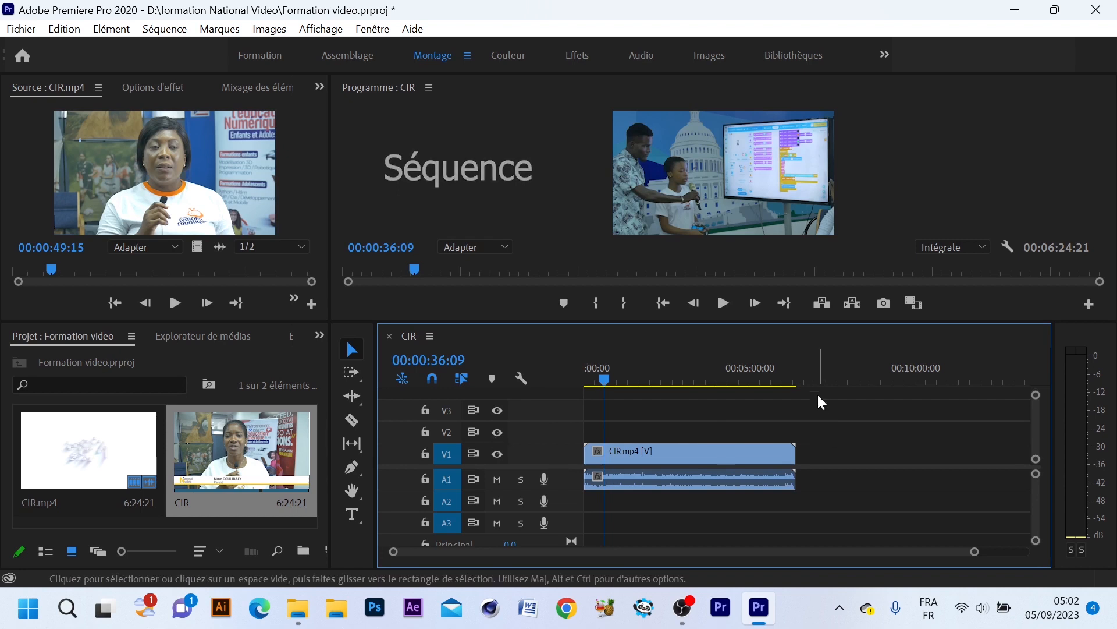
- Select the CIR.mp4 clip in the timeline and move the sequence playhead to 00:01:13:22
{"action": "left_click_drag", "start_coordinate": [975, 552], "coordinate": [1016, 552]}
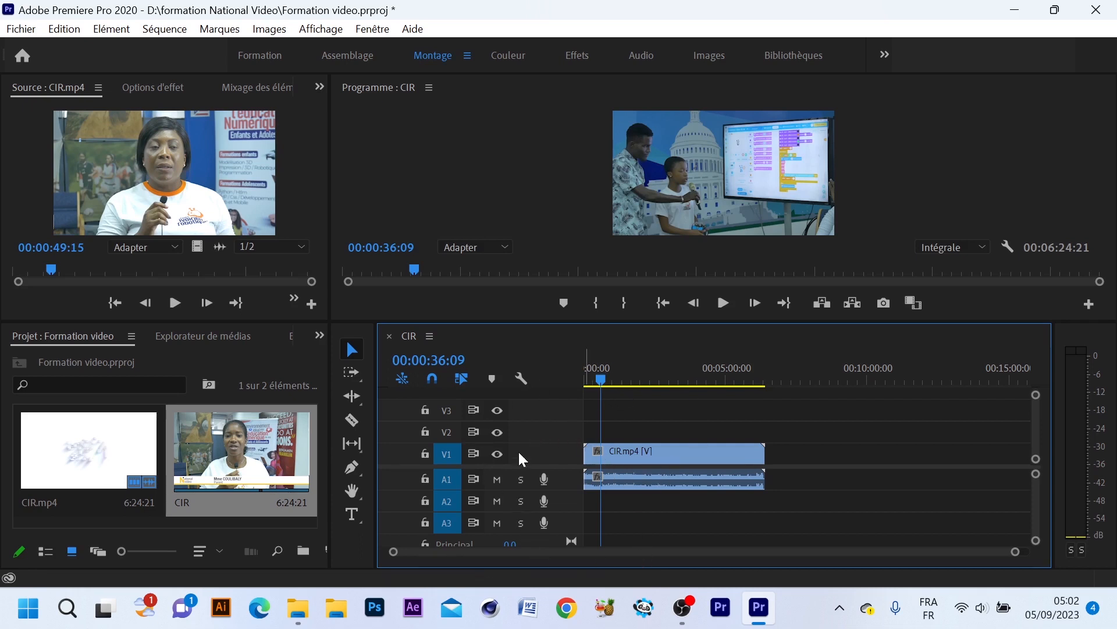
{"action": "left_click", "coordinate": [622, 455]}
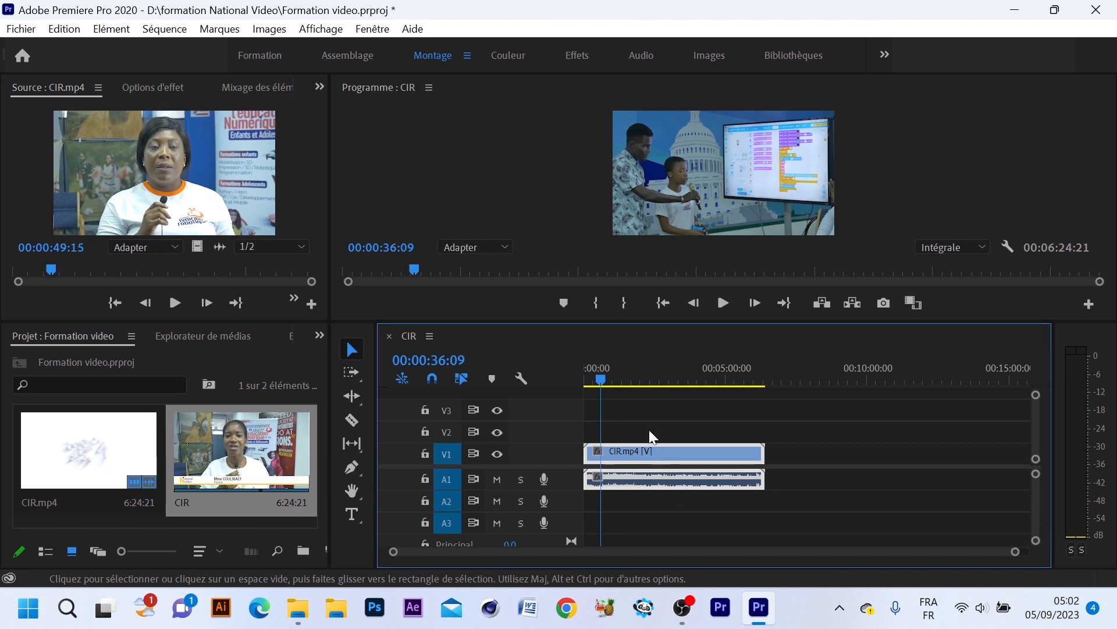
{"action": "left_click", "coordinate": [621, 374]}
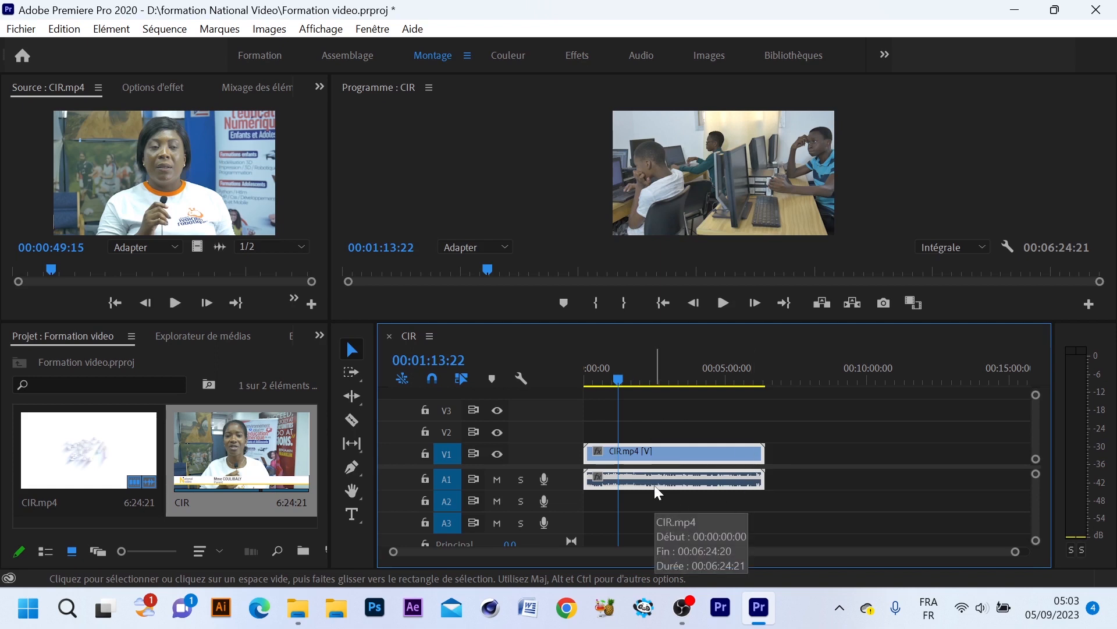
- Hide video track V1, check the program monitor at other points of the sequence, and show V1 again with the playhead at 00:01:13:22
{"action": "left_click", "coordinate": [498, 453]}
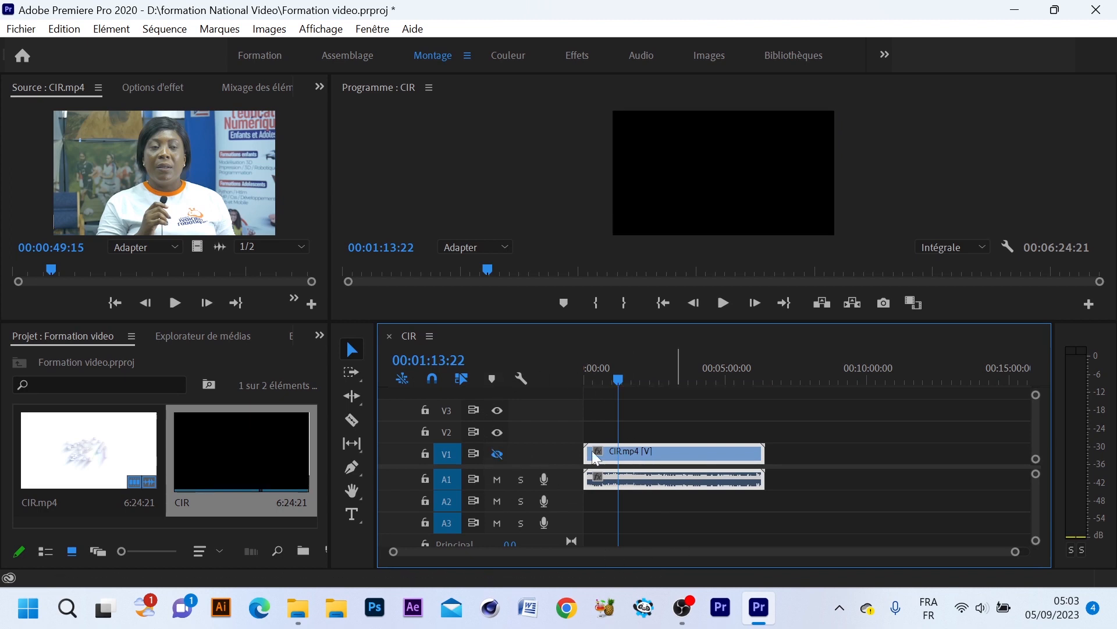
{"action": "left_click_drag", "start_coordinate": [631, 378], "coordinate": [635, 380]}
{"action": "left_click", "coordinate": [603, 379]}
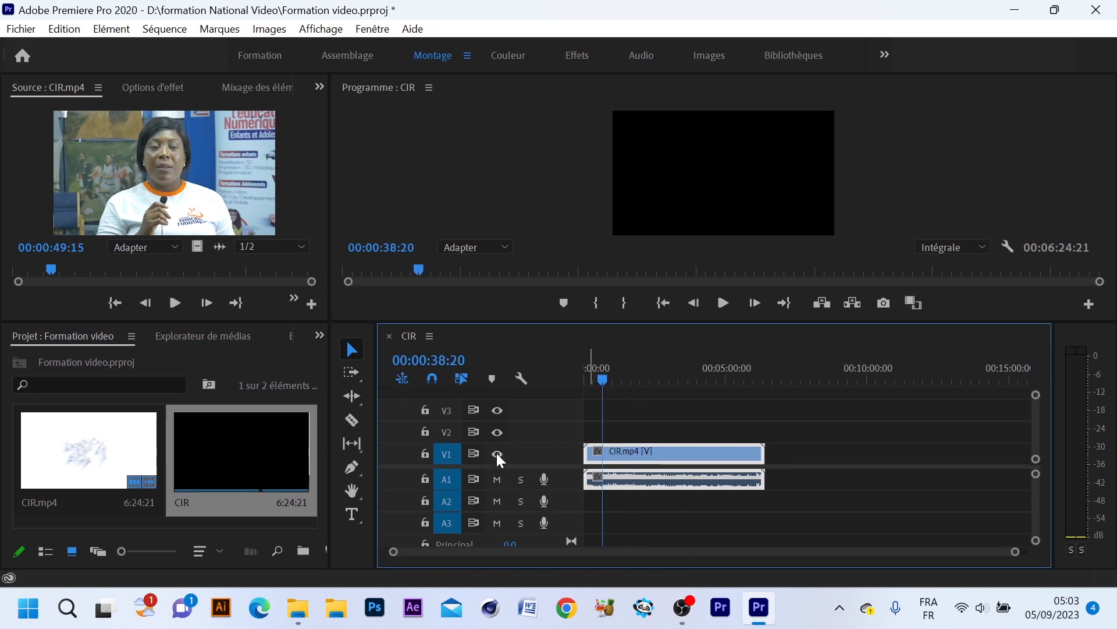
{"action": "left_click", "coordinate": [497, 453]}
{"action": "left_click", "coordinate": [620, 381]}
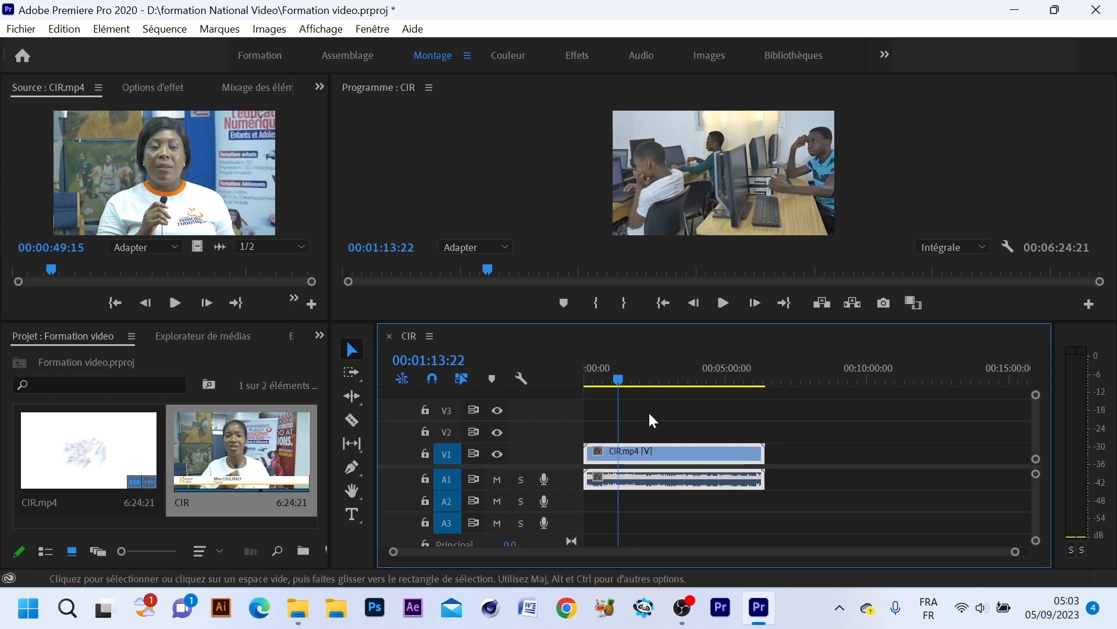
- Activate the Selection tool and move the sequence playhead to 00:01:12:01
{"action": "left_click", "coordinate": [350, 348]}
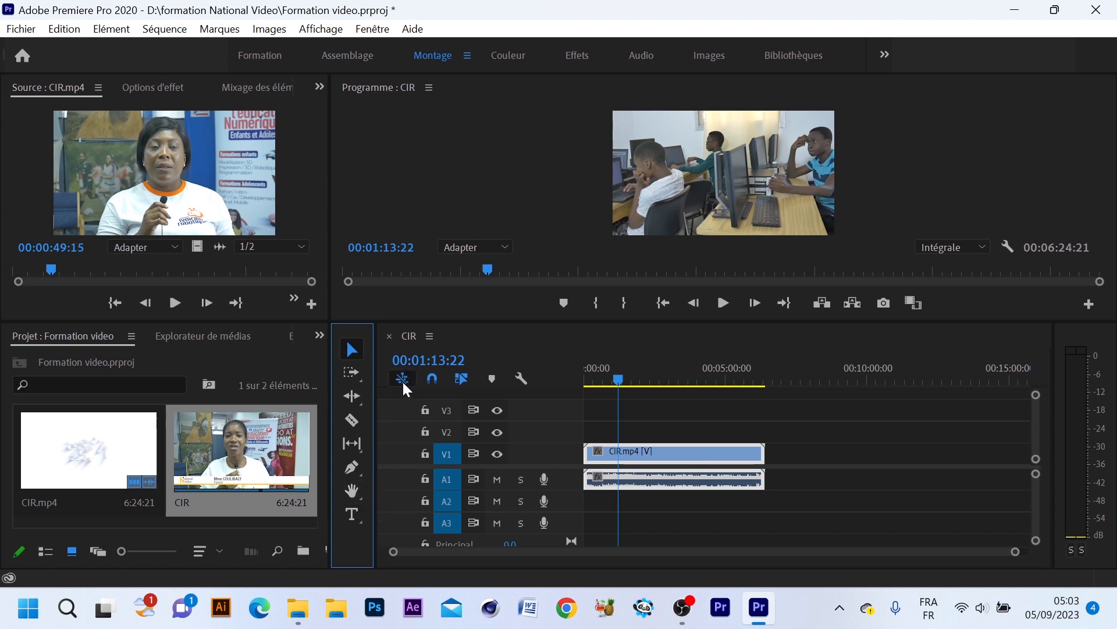
{"action": "left_click", "coordinate": [618, 380]}
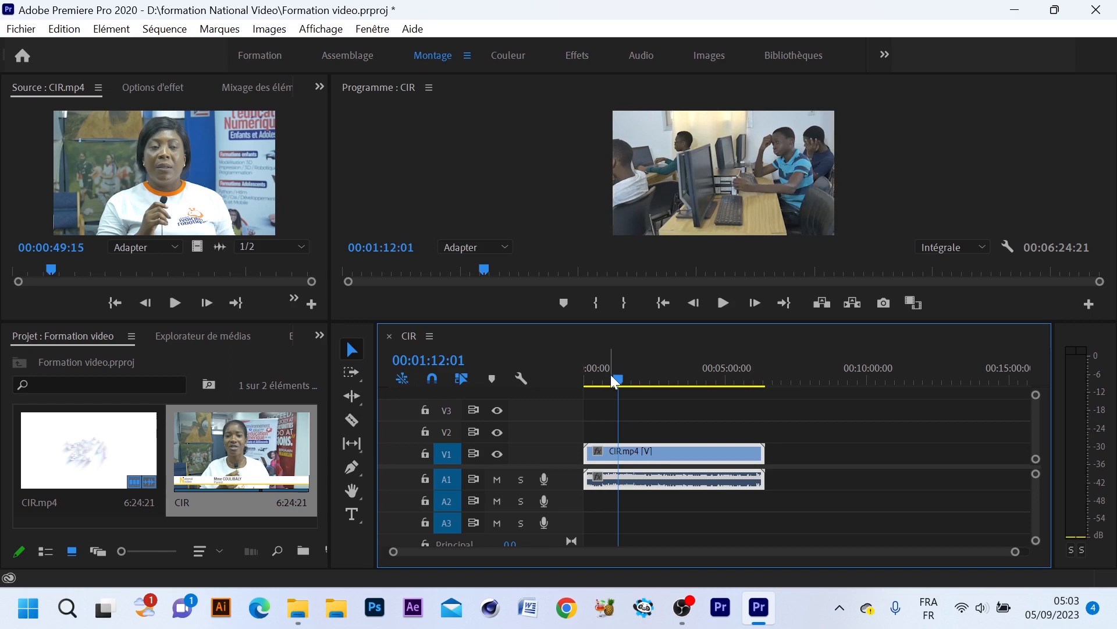